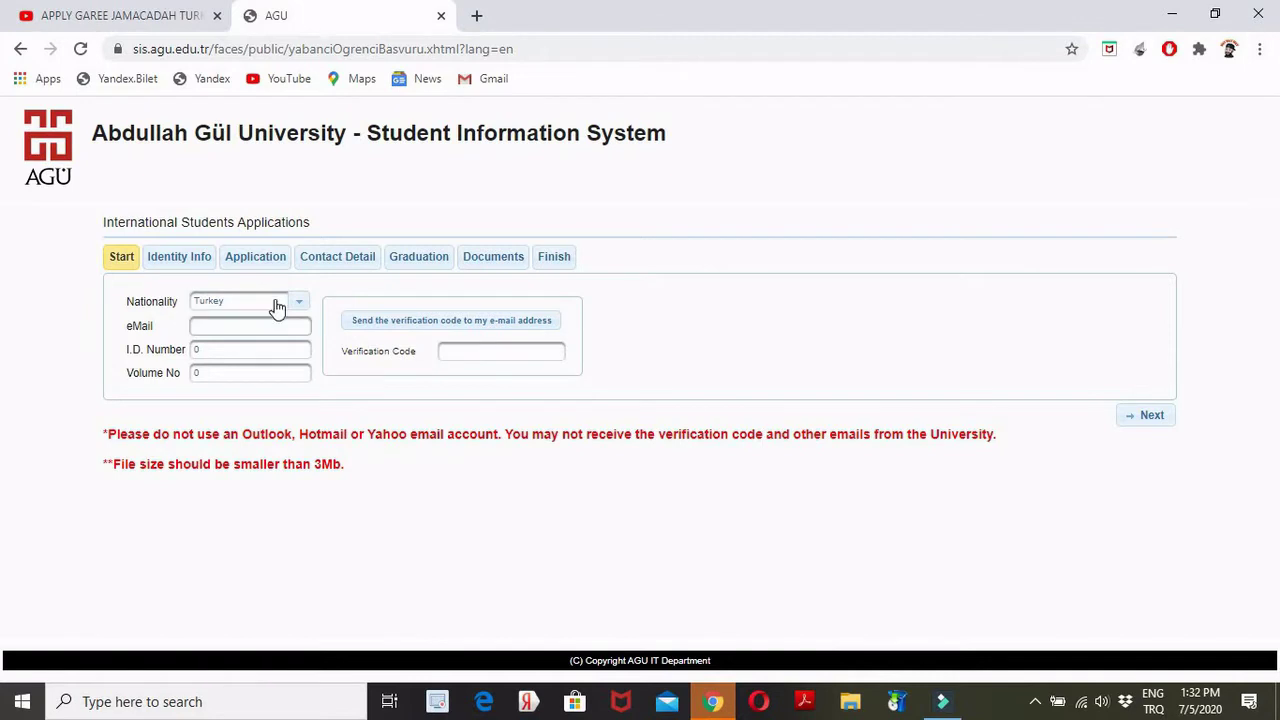
Set the applicant's nationality to ETHIOPIA in the Start section of the international student application.
left_click(390, 318)
left_click(298, 305)
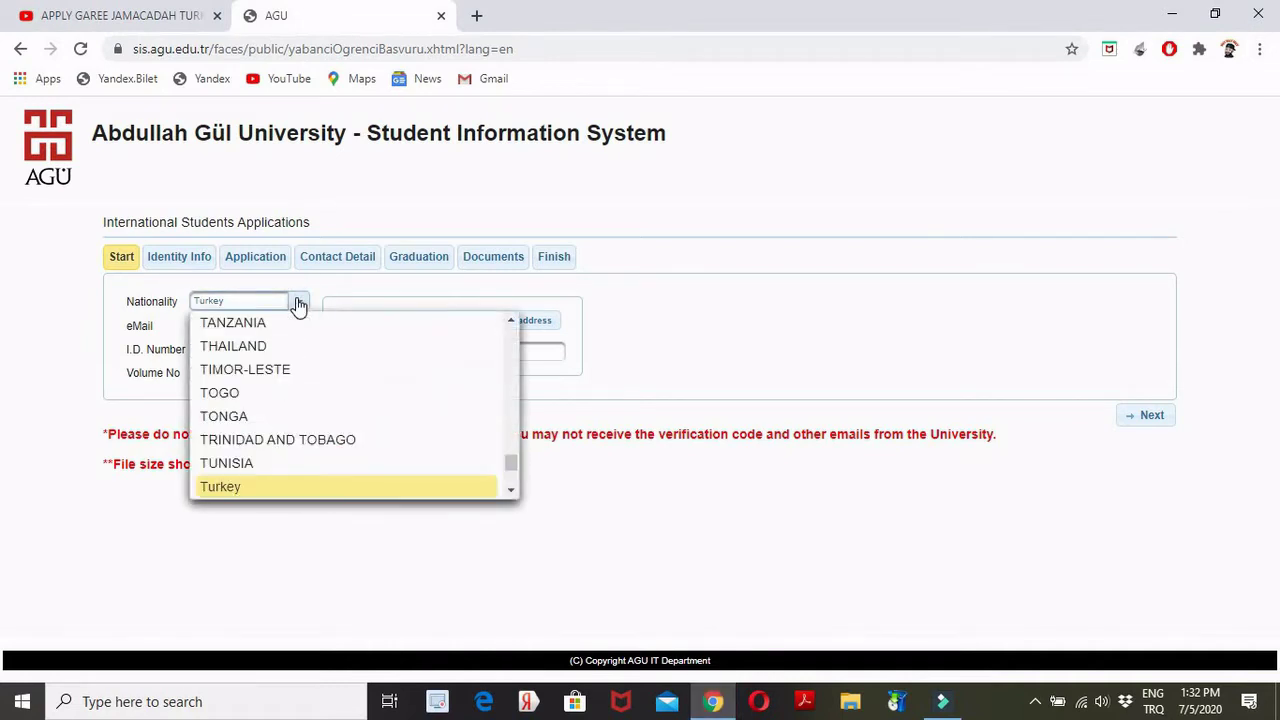
key("e")
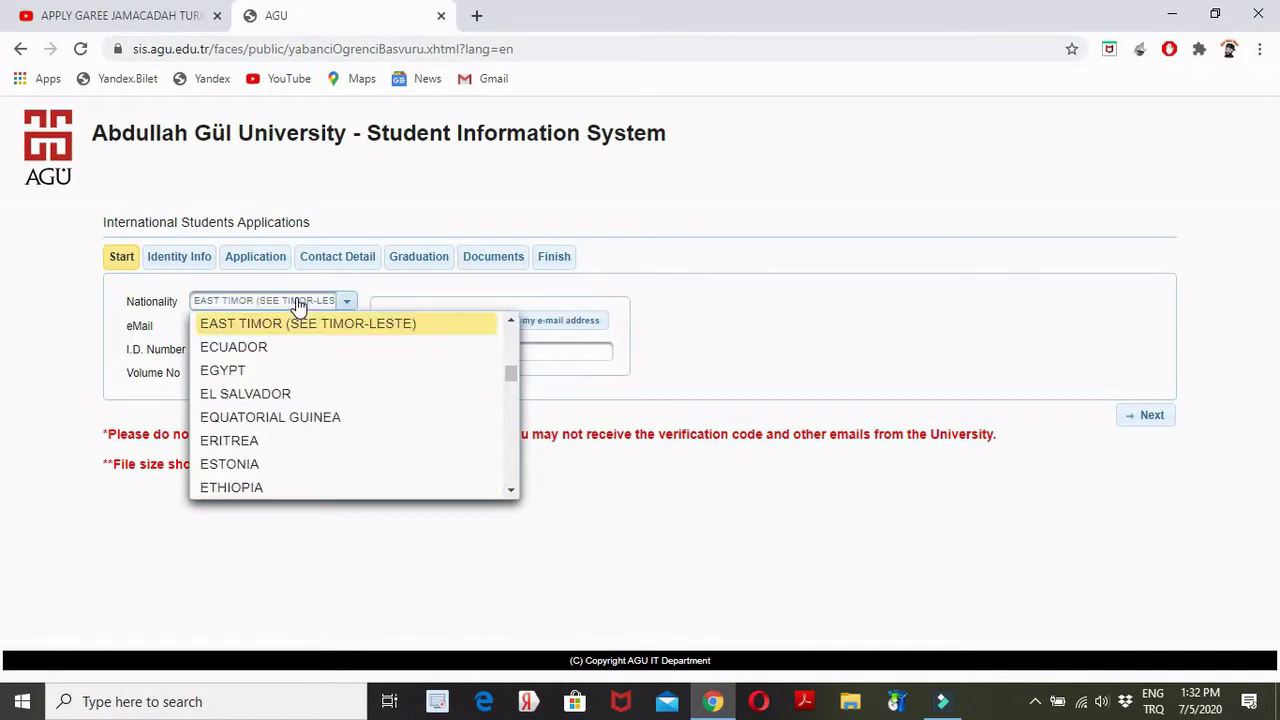
left_click(233, 487)
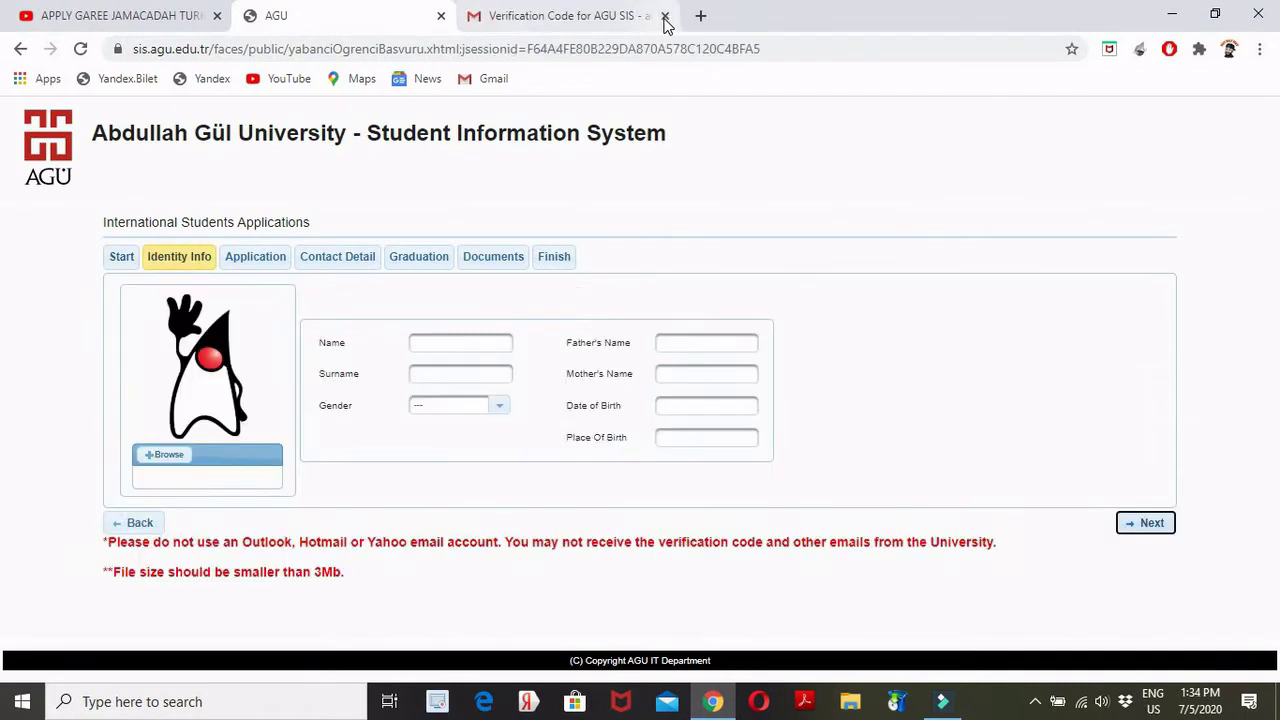
Close the browser page showing the AGU verification code e-mail.
left_click(666, 16)
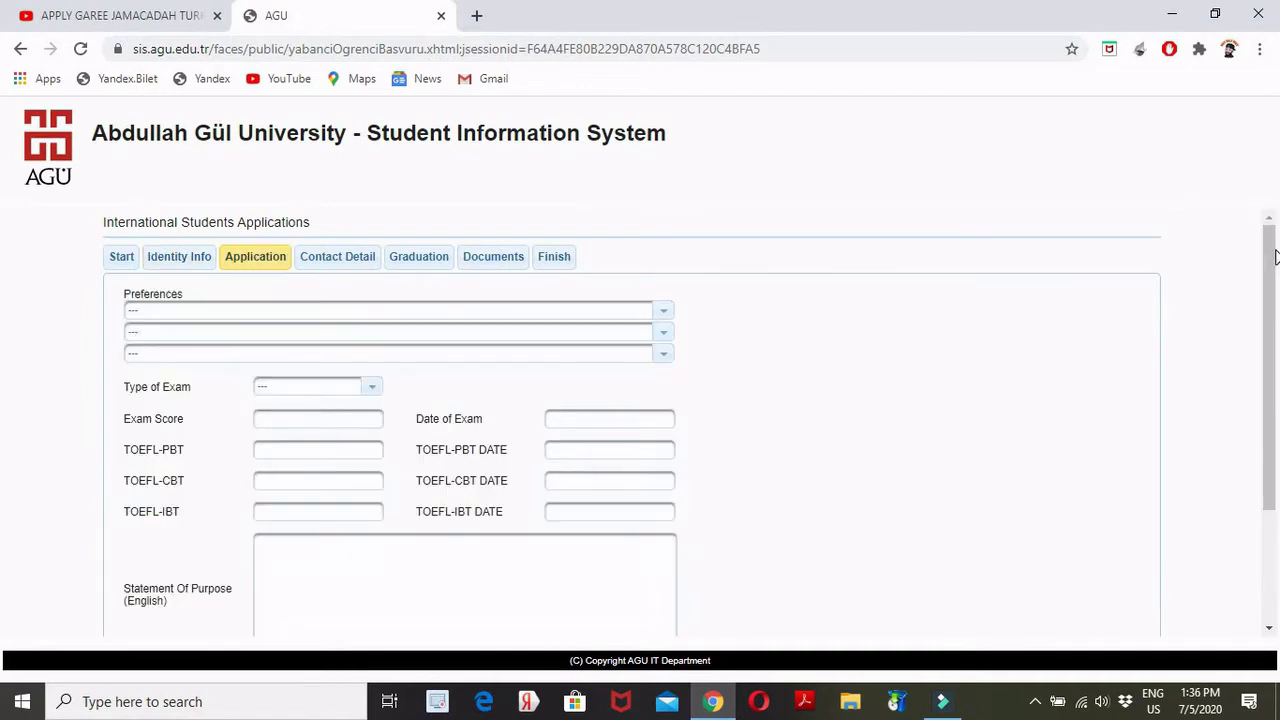
Examine the Application section and the programmes offered for the first and second preferences.
left_click_drag(1274, 258, 1274, 291)
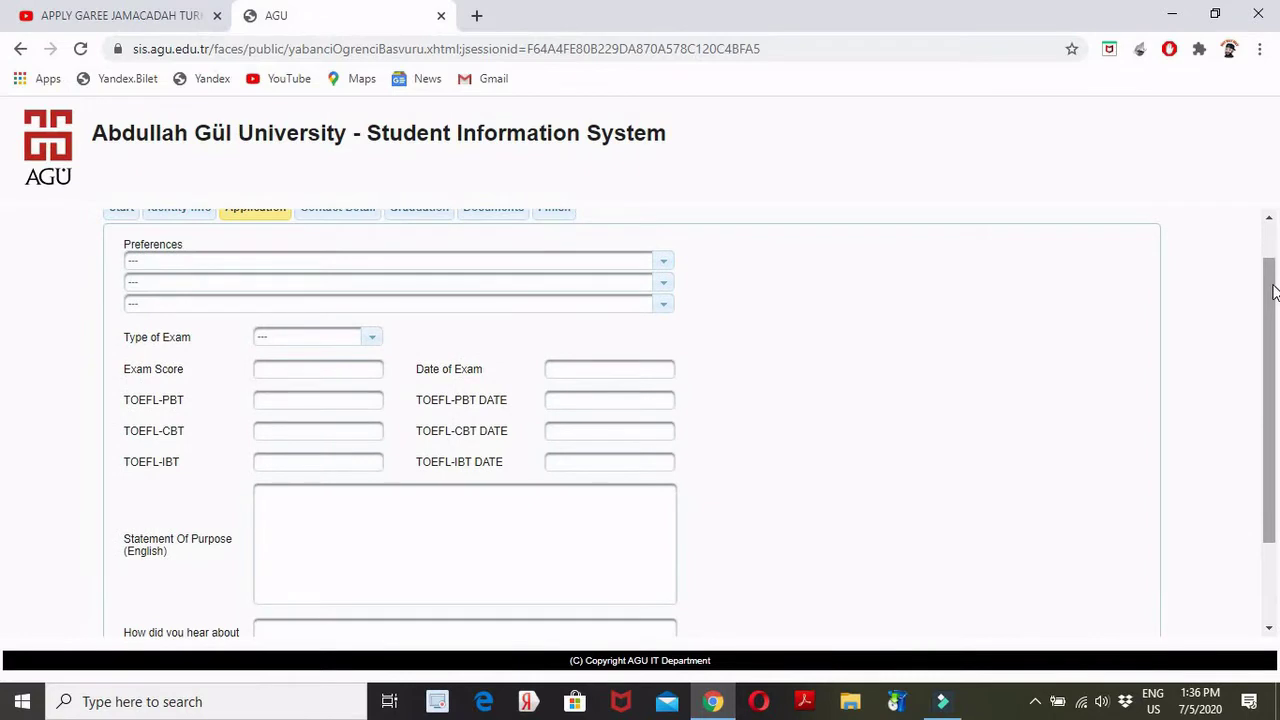
left_click_drag(1274, 291, 643, 256)
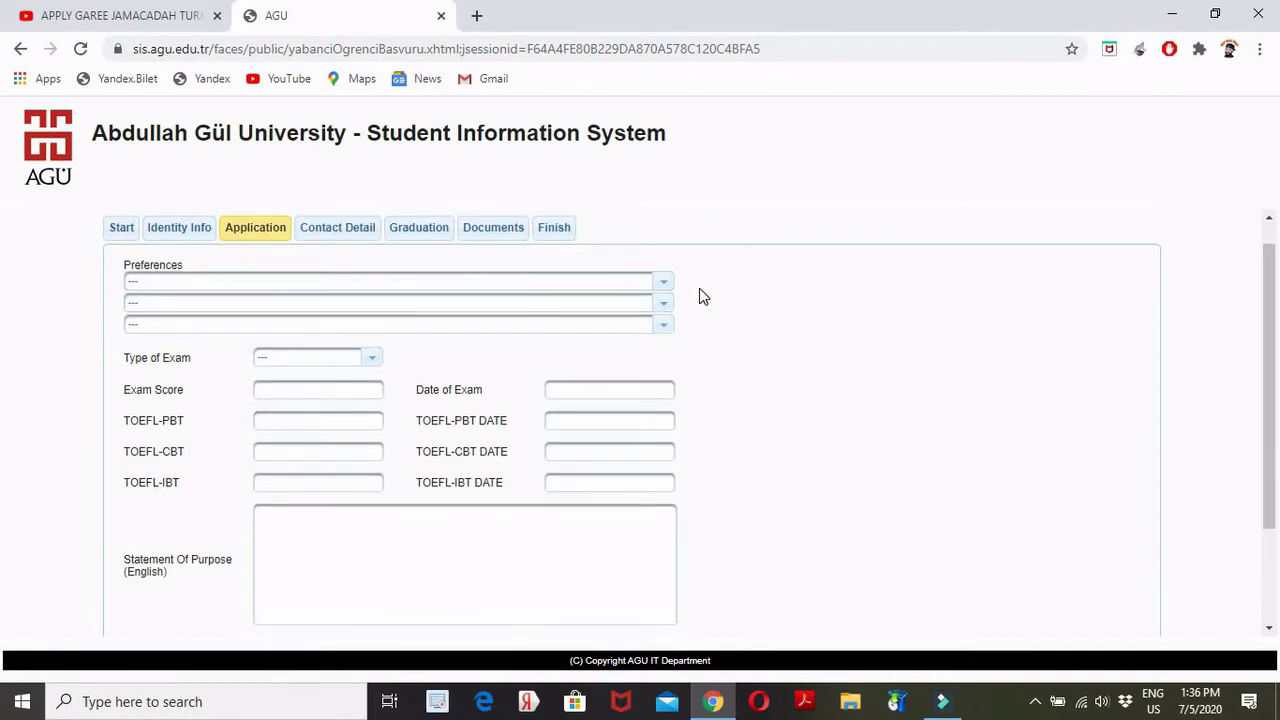
left_click(664, 285)
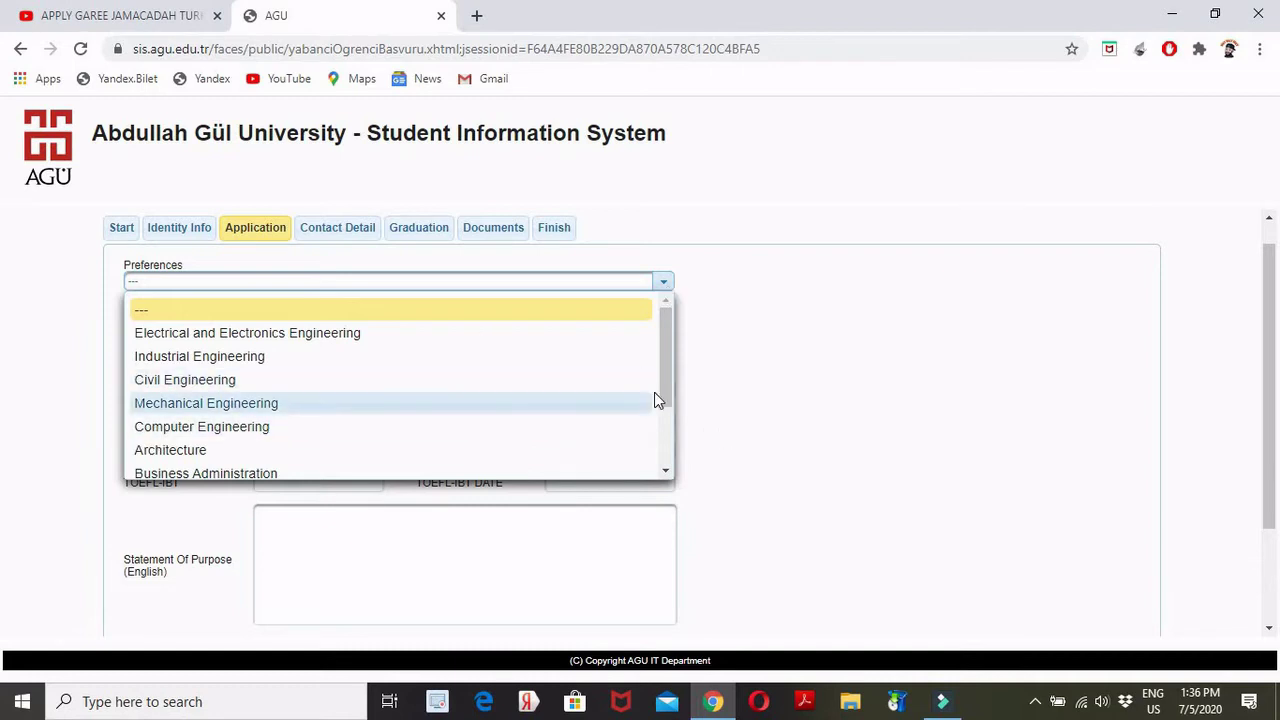
left_click_drag(666, 397, 669, 462)
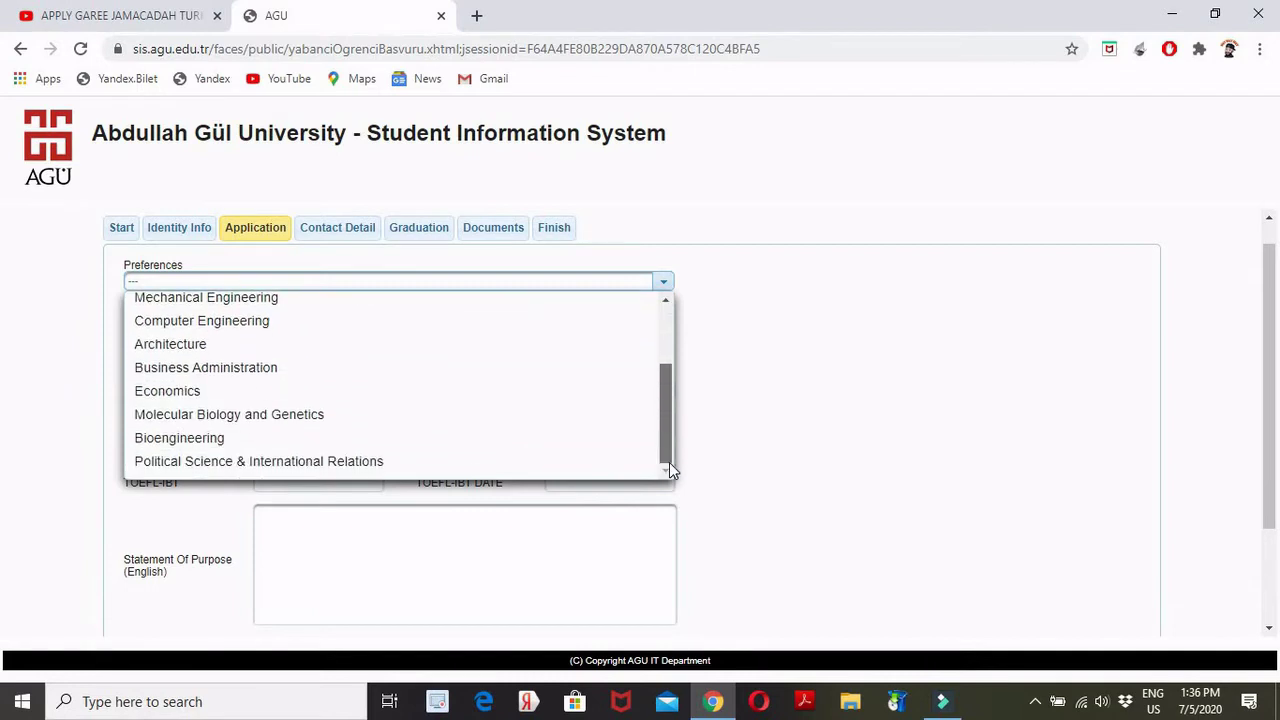
left_click(770, 420)
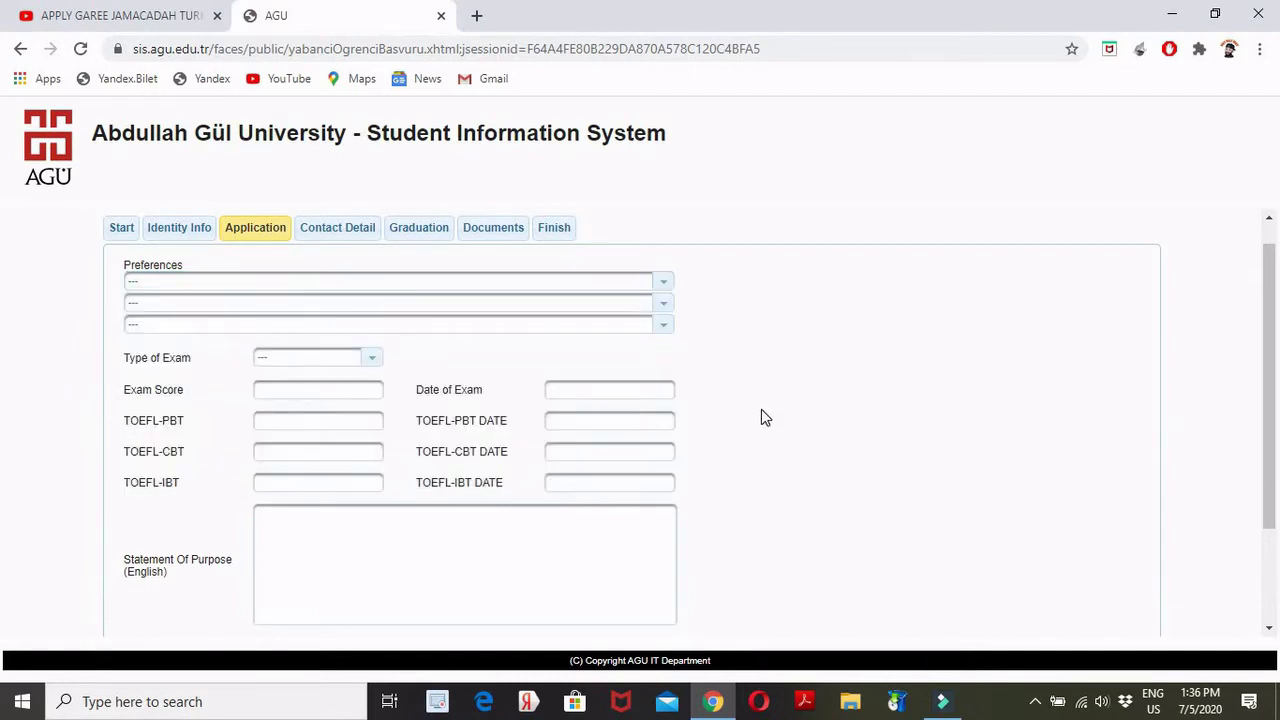
left_click(663, 308)
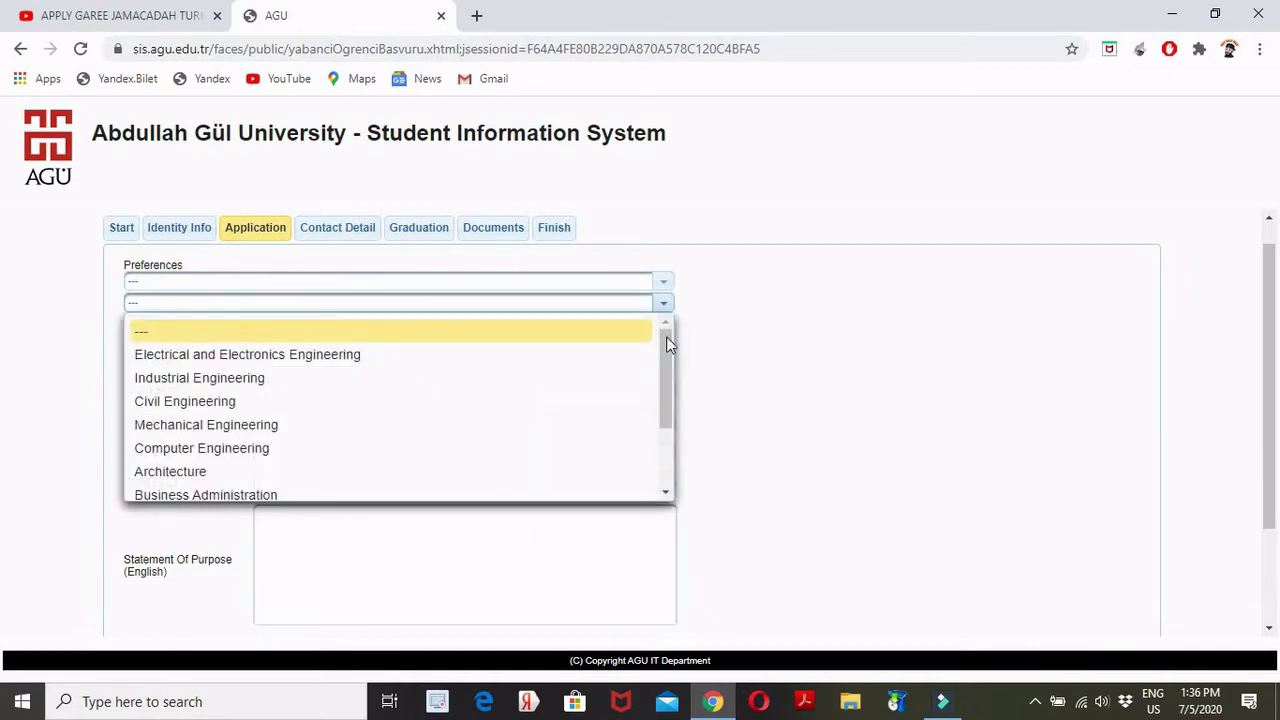
left_click_drag(667, 341, 702, 464)
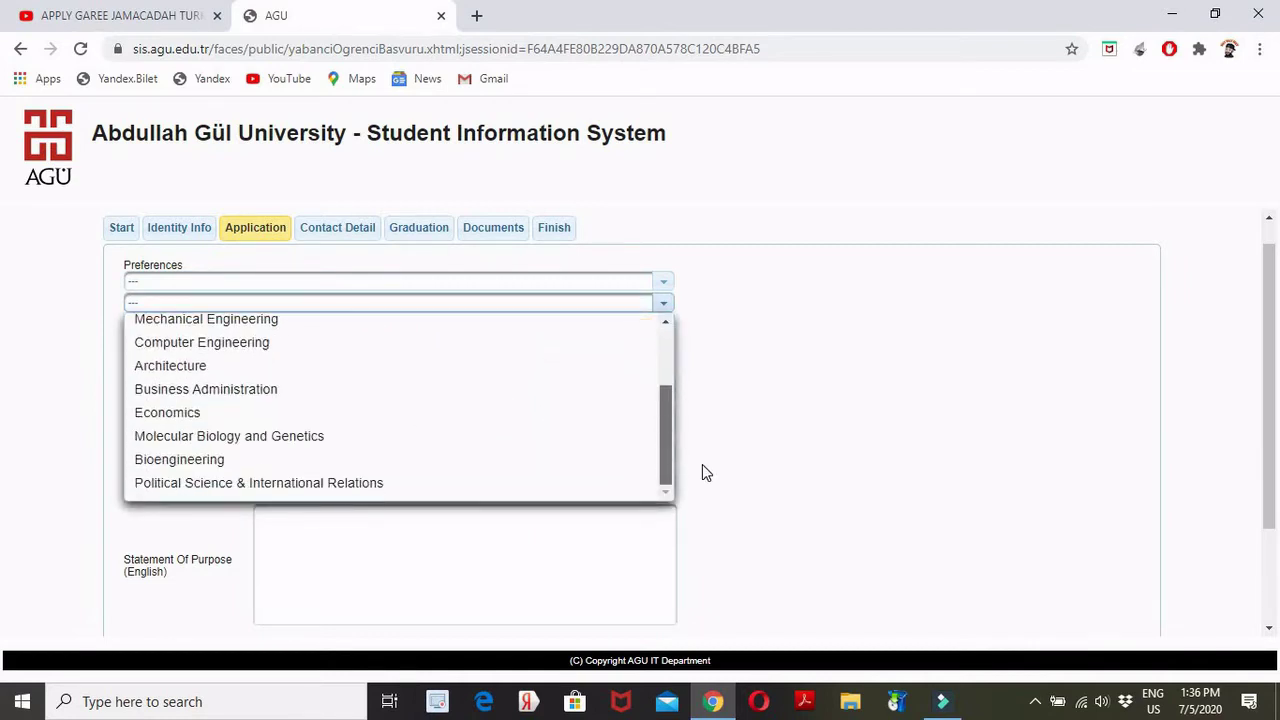
left_click(800, 401)
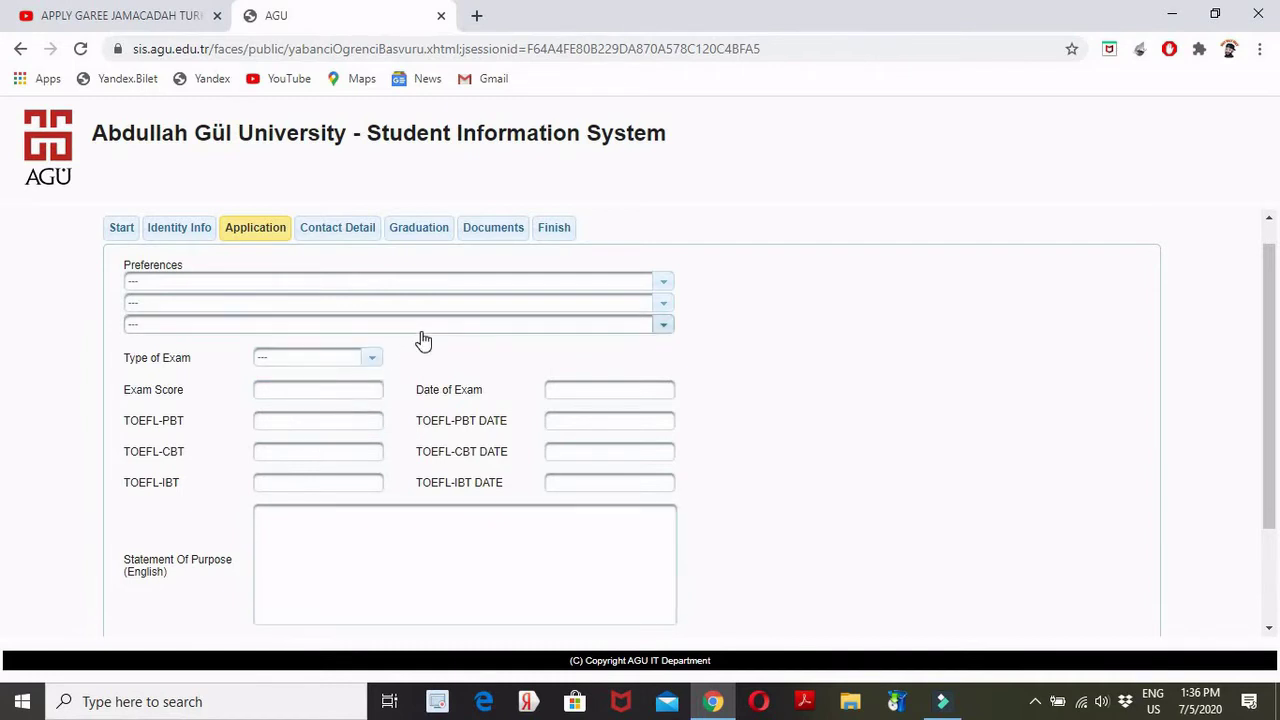
Choose Architecture, Business Administration and Economics as the first, second and third programme preferences.
left_click(663, 288)
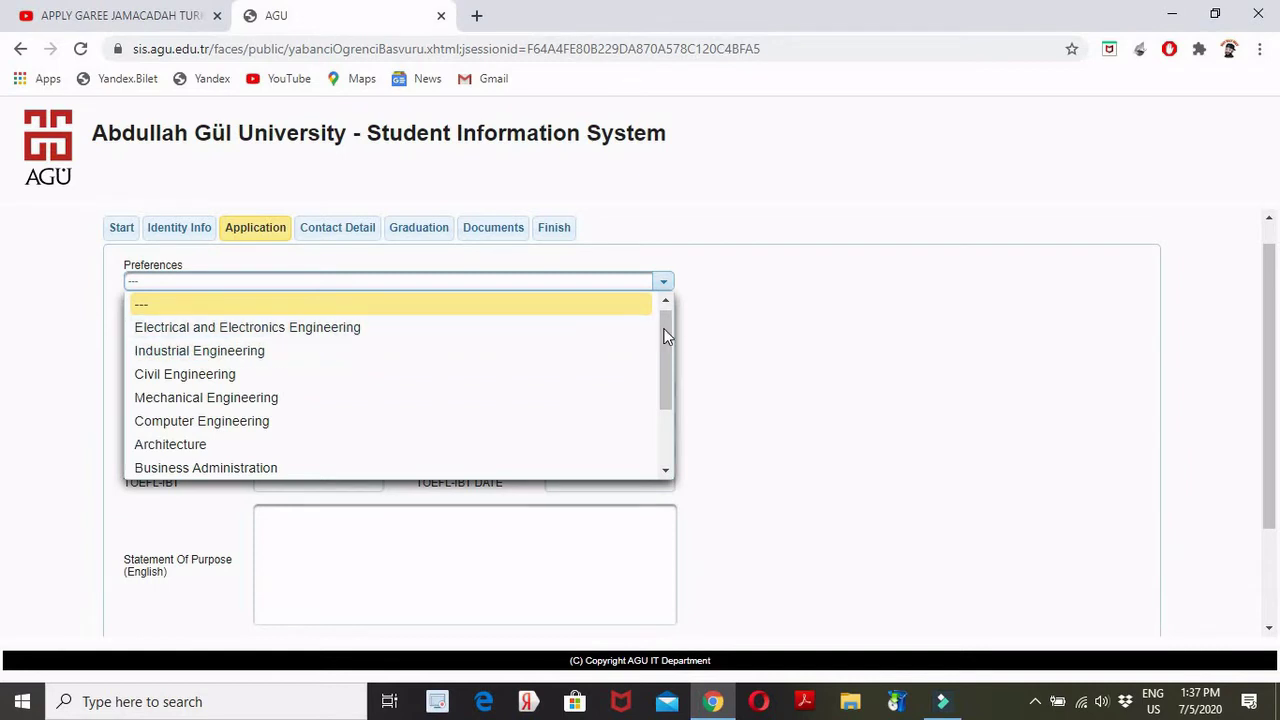
left_click_drag(667, 337, 603, 466)
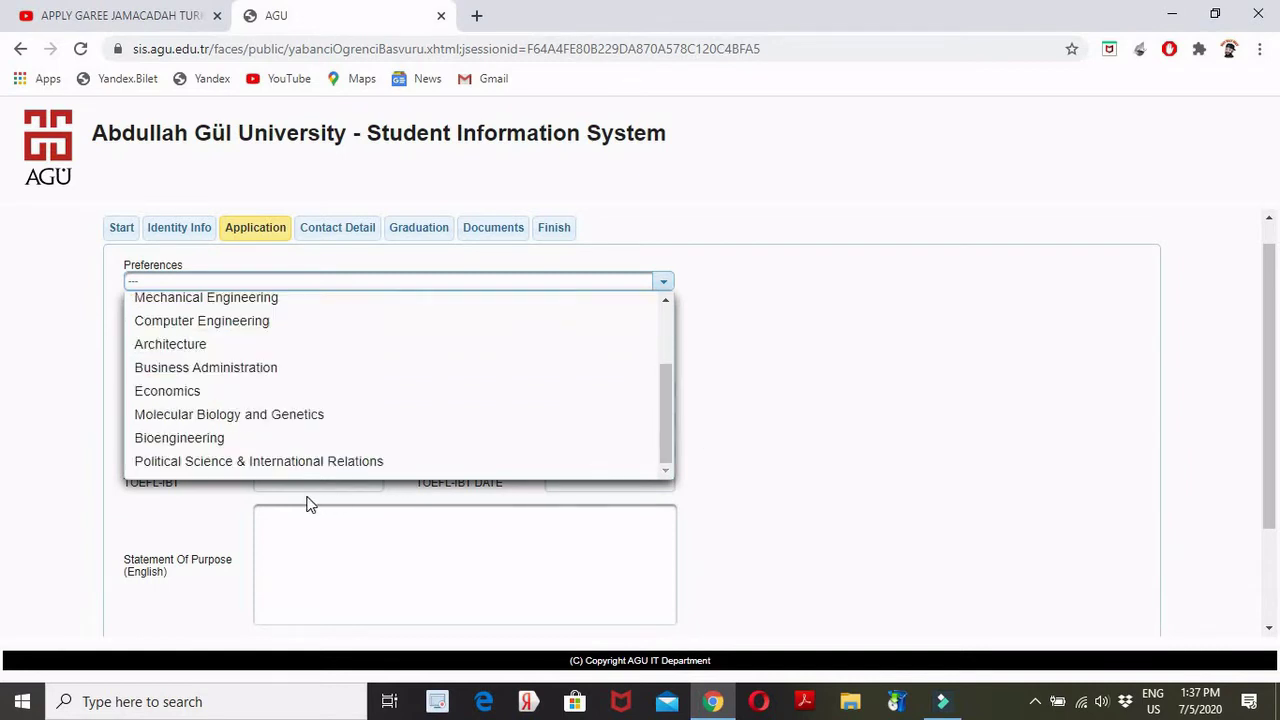
left_click(160, 347)
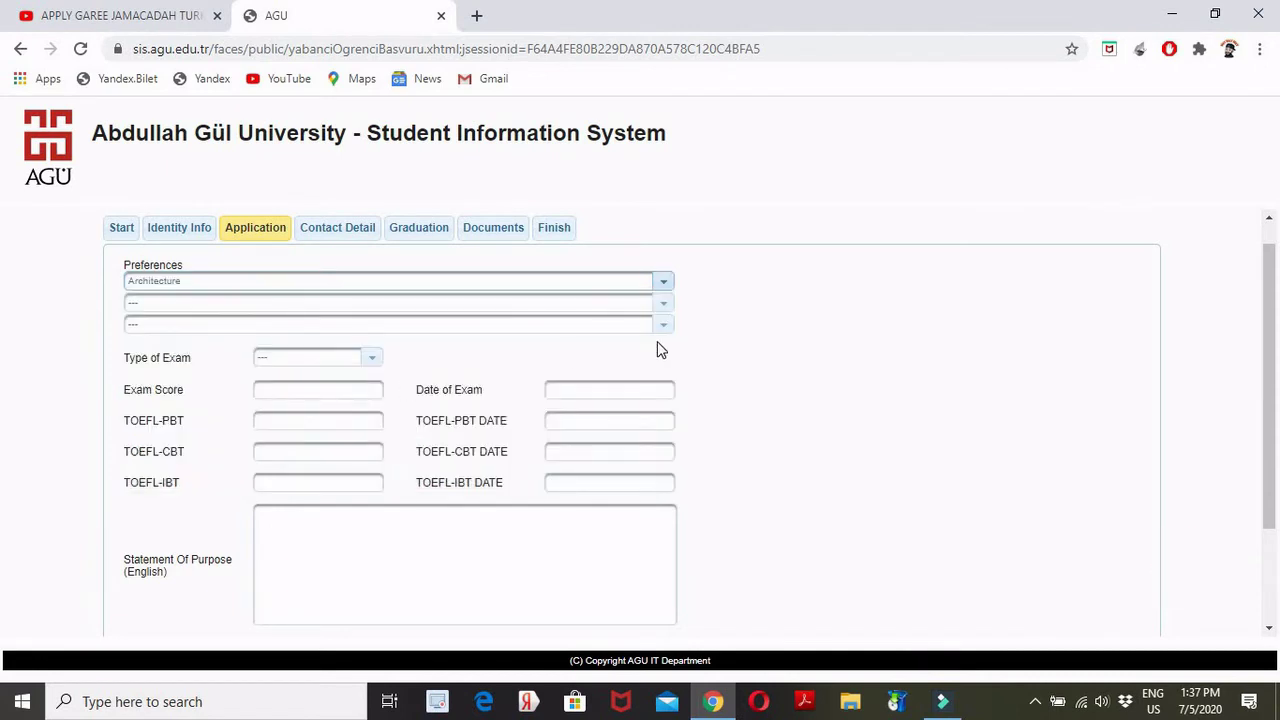
left_click(663, 310)
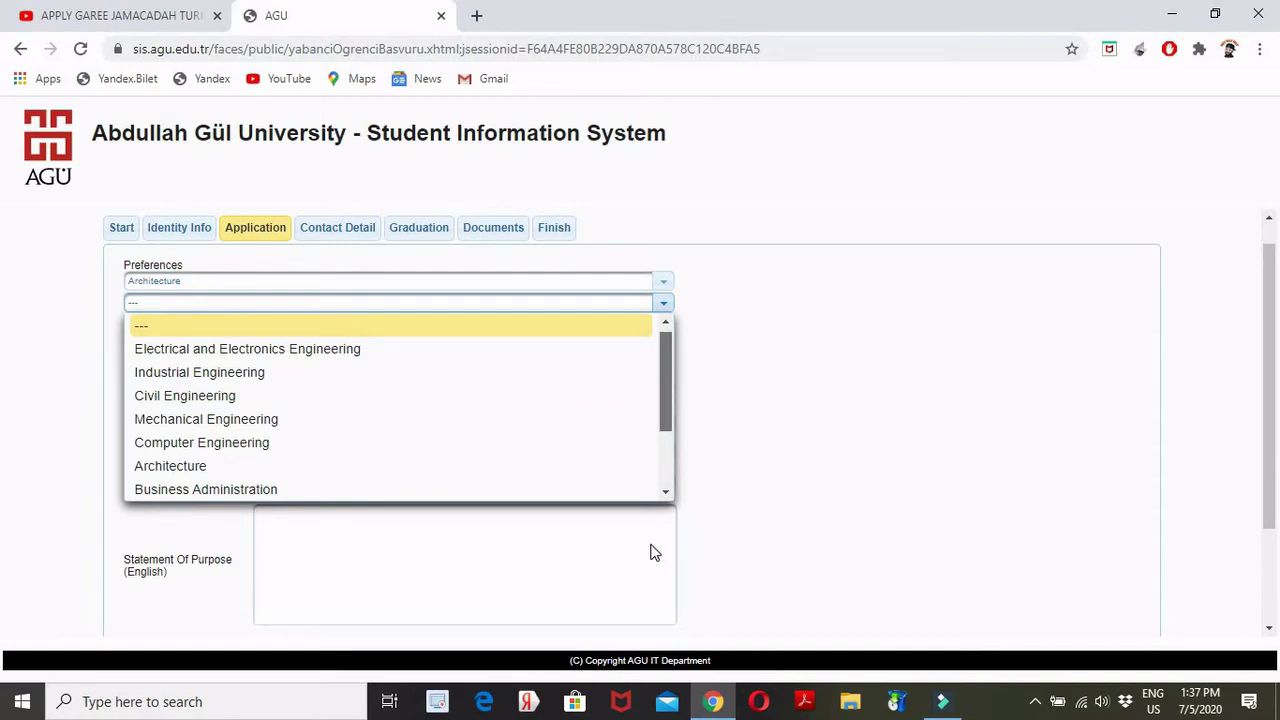
scroll(300, 440, "down", 2)
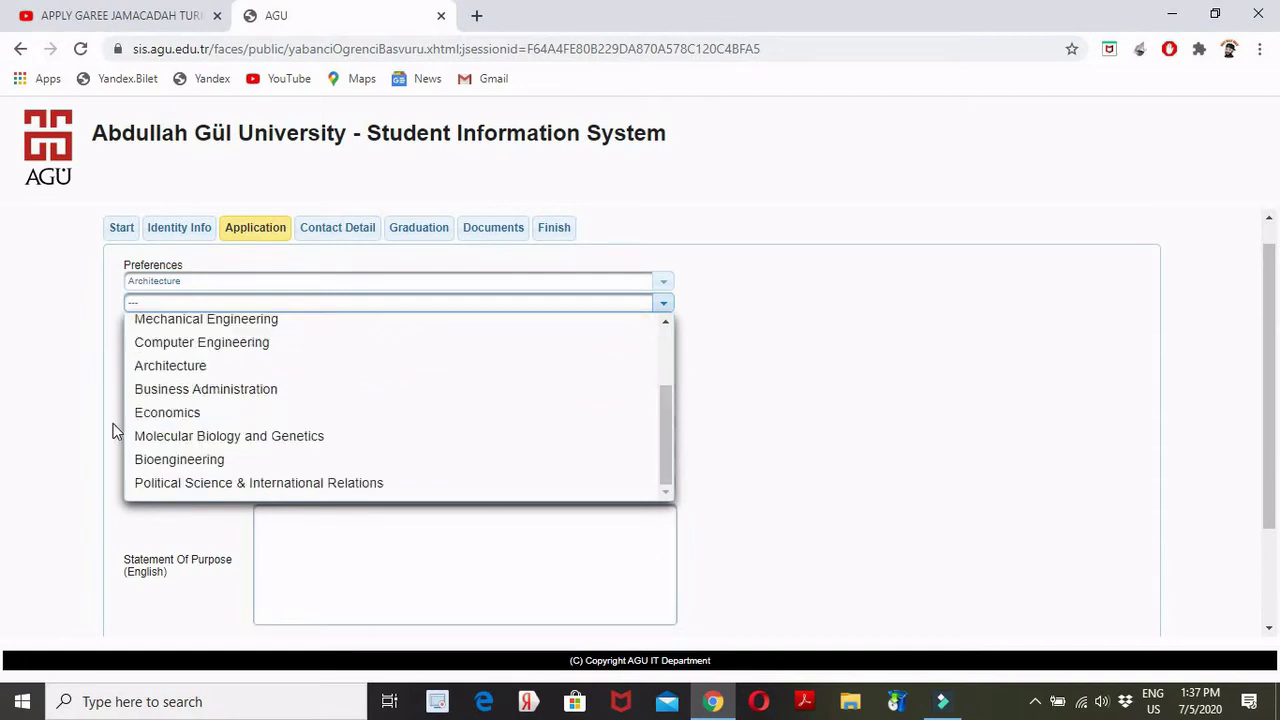
left_click(195, 399)
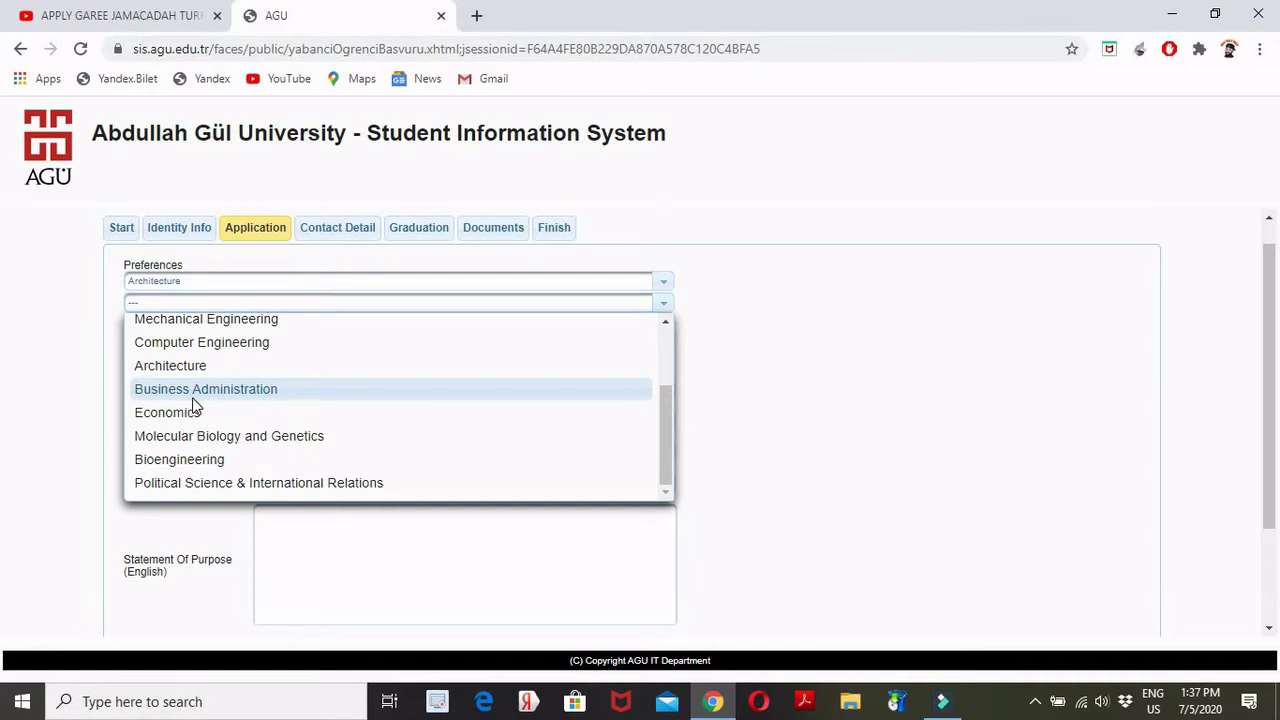
left_click(662, 327)
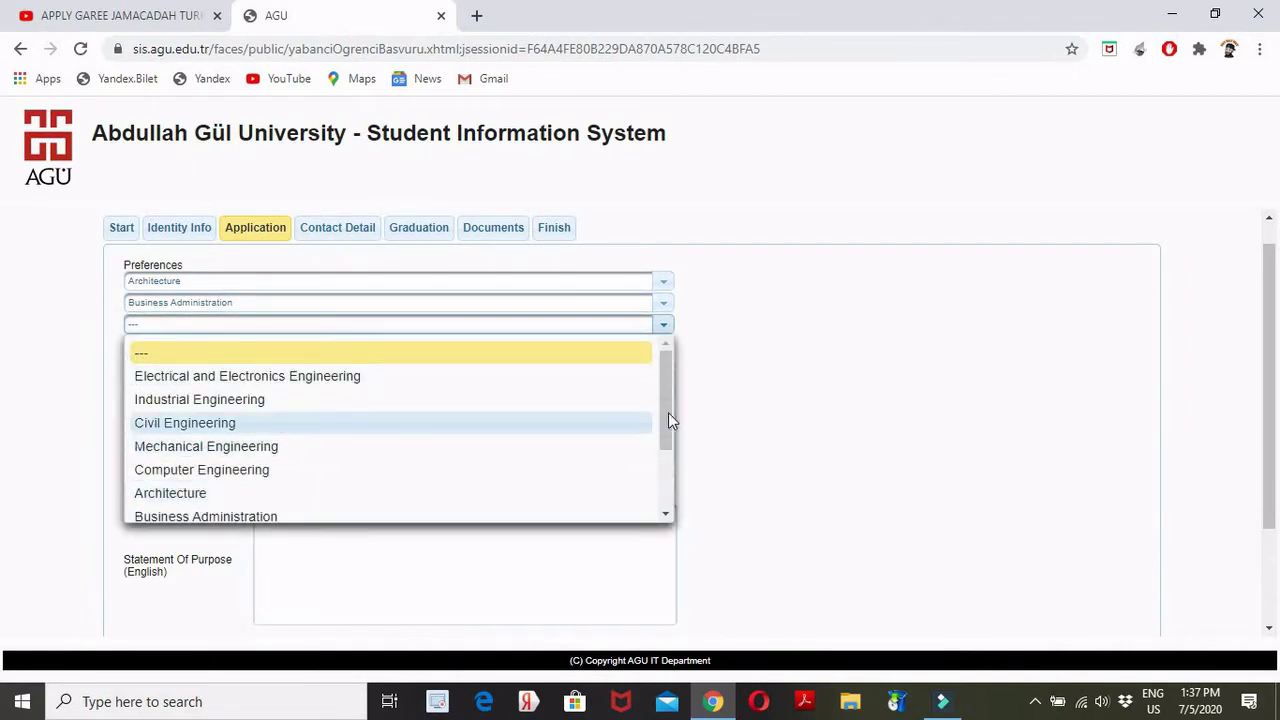
left_click_drag(668, 430, 145, 477)
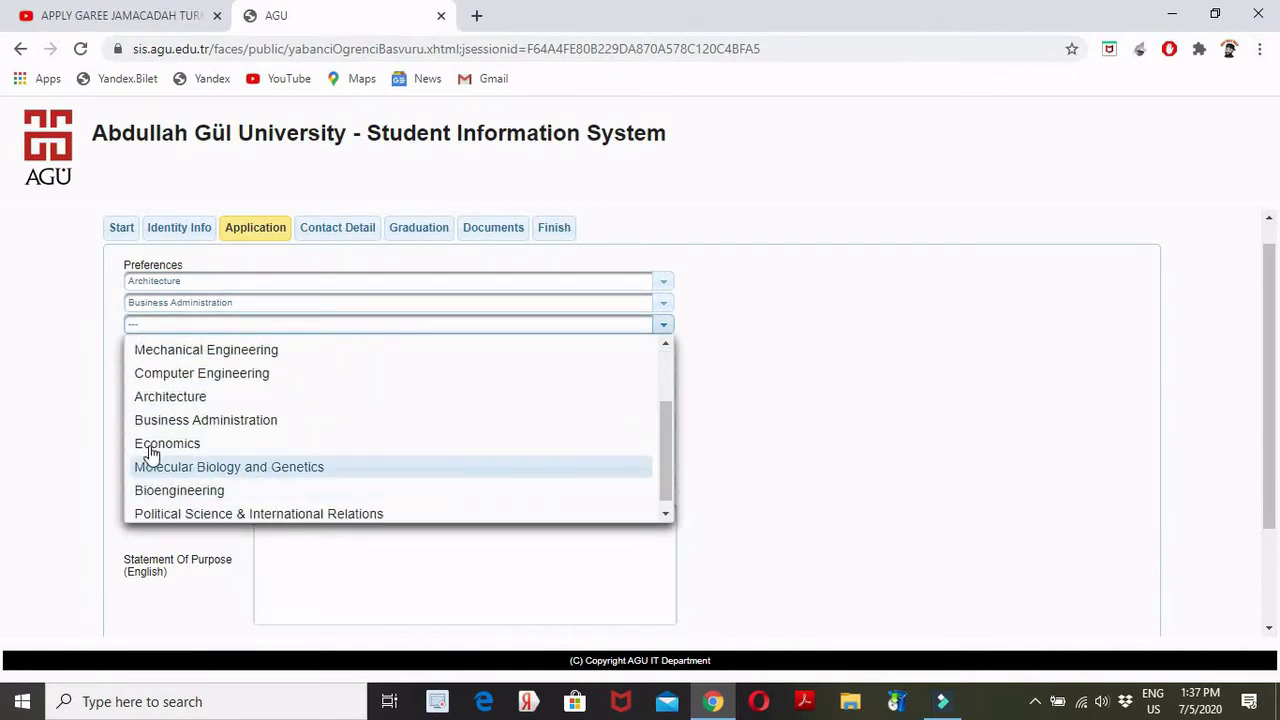
left_click(151, 446)
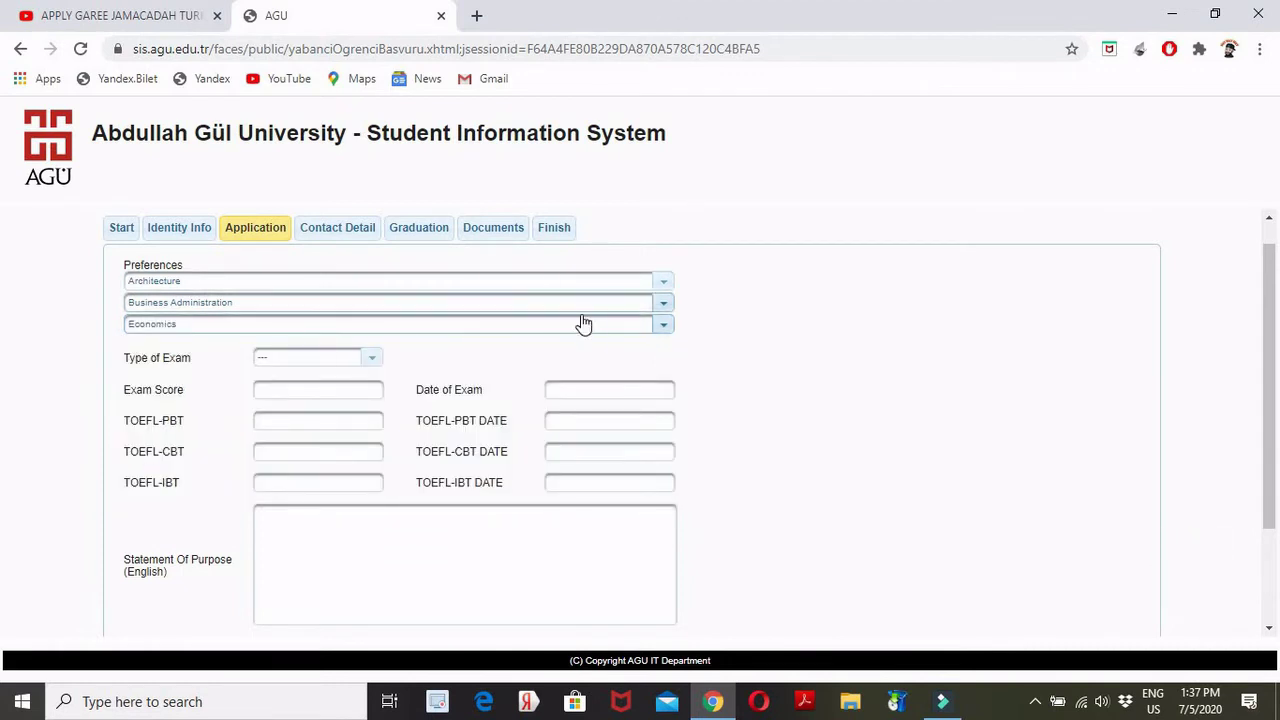
Set the type of exam to High School diploma and enter an exam score of 80.
left_click(374, 369)
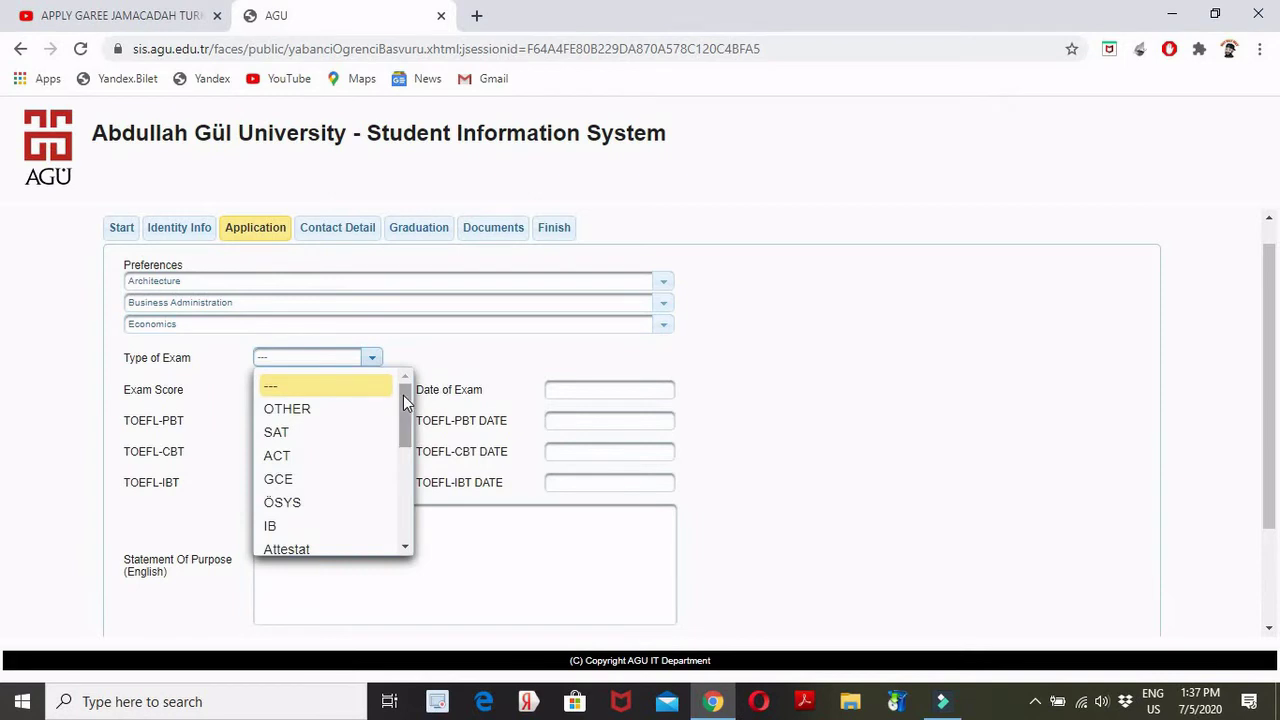
left_click_drag(404, 423, 408, 458)
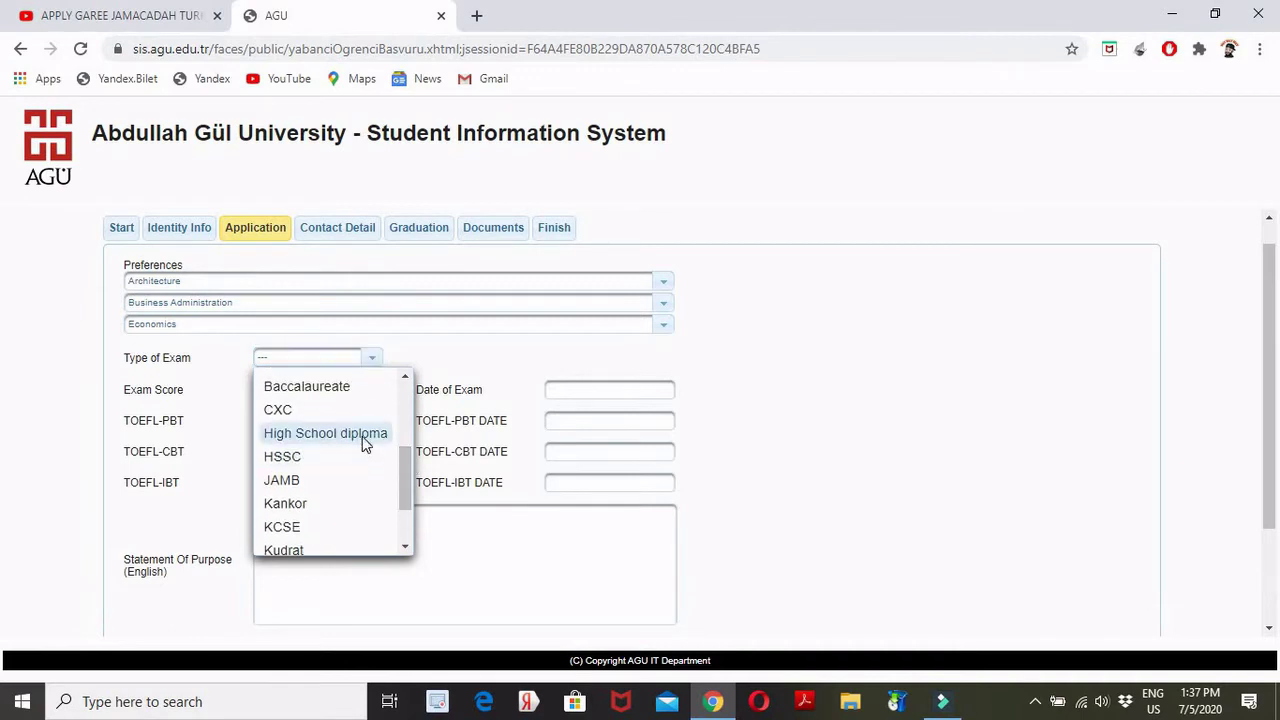
left_click(363, 437)
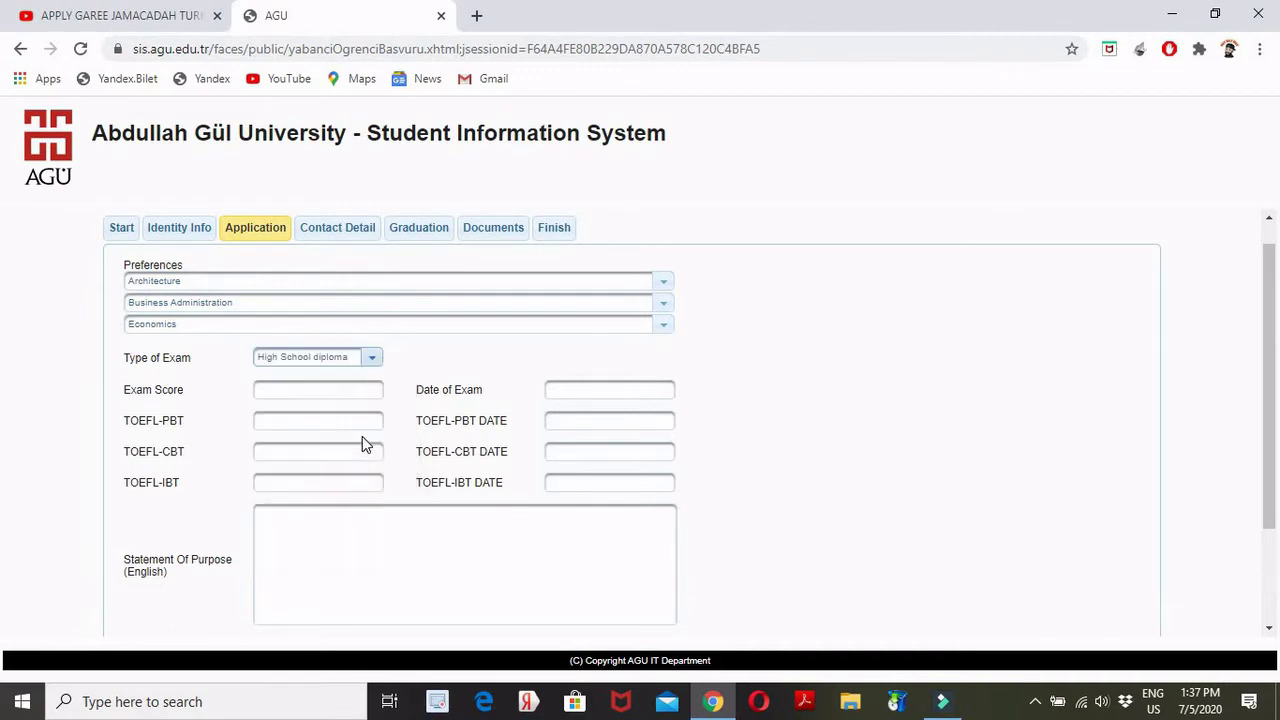
left_click(317, 389)
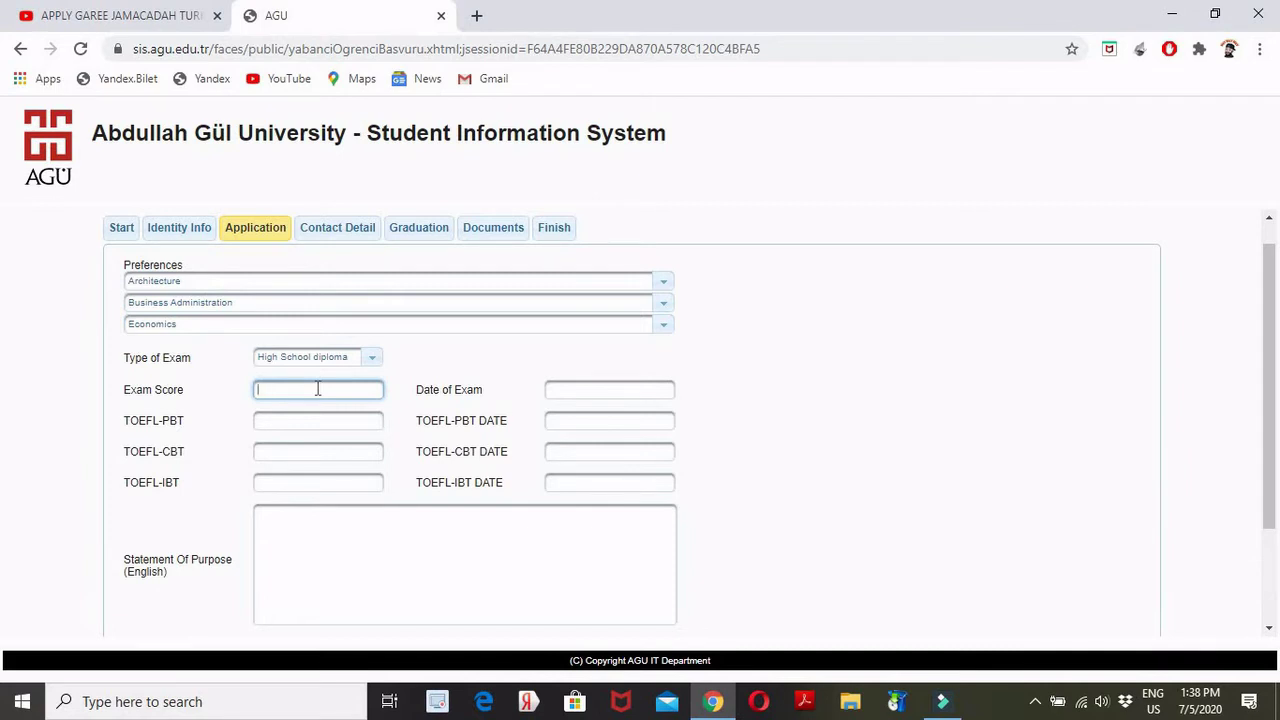
type("80")
Set the Date of Exam to 01/07/2017.
left_click(600, 391)
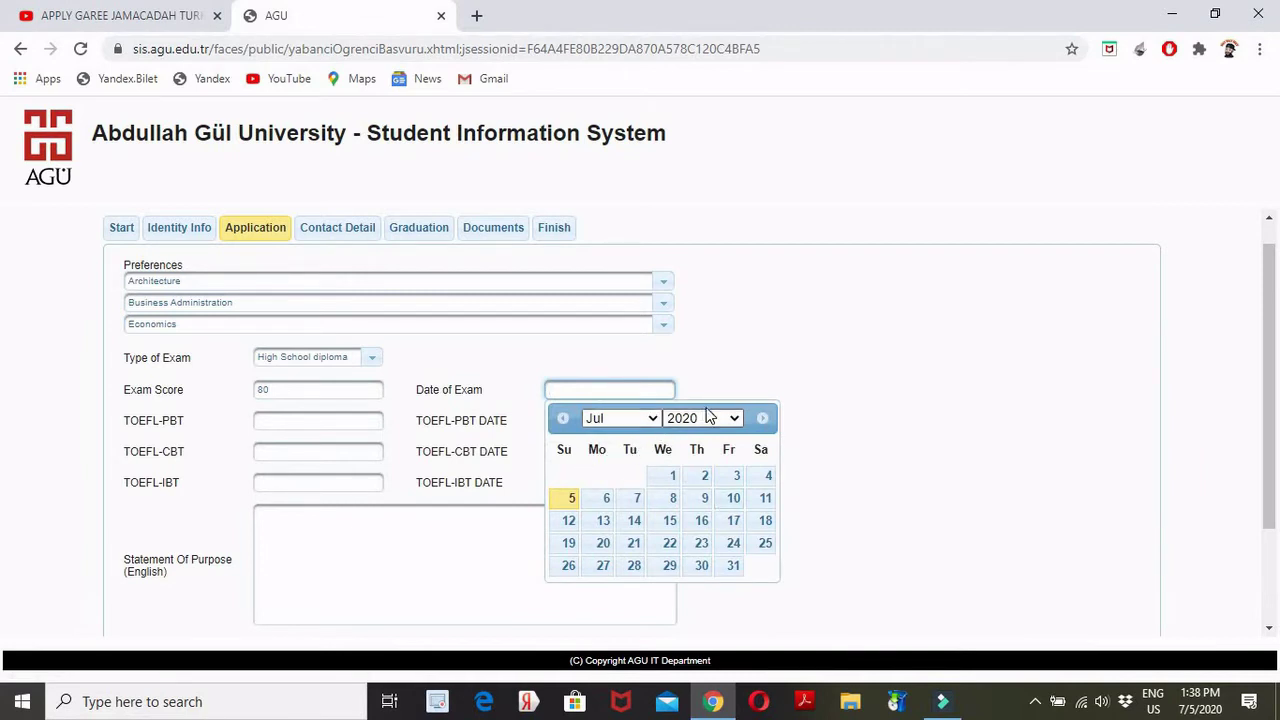
left_click(673, 477)
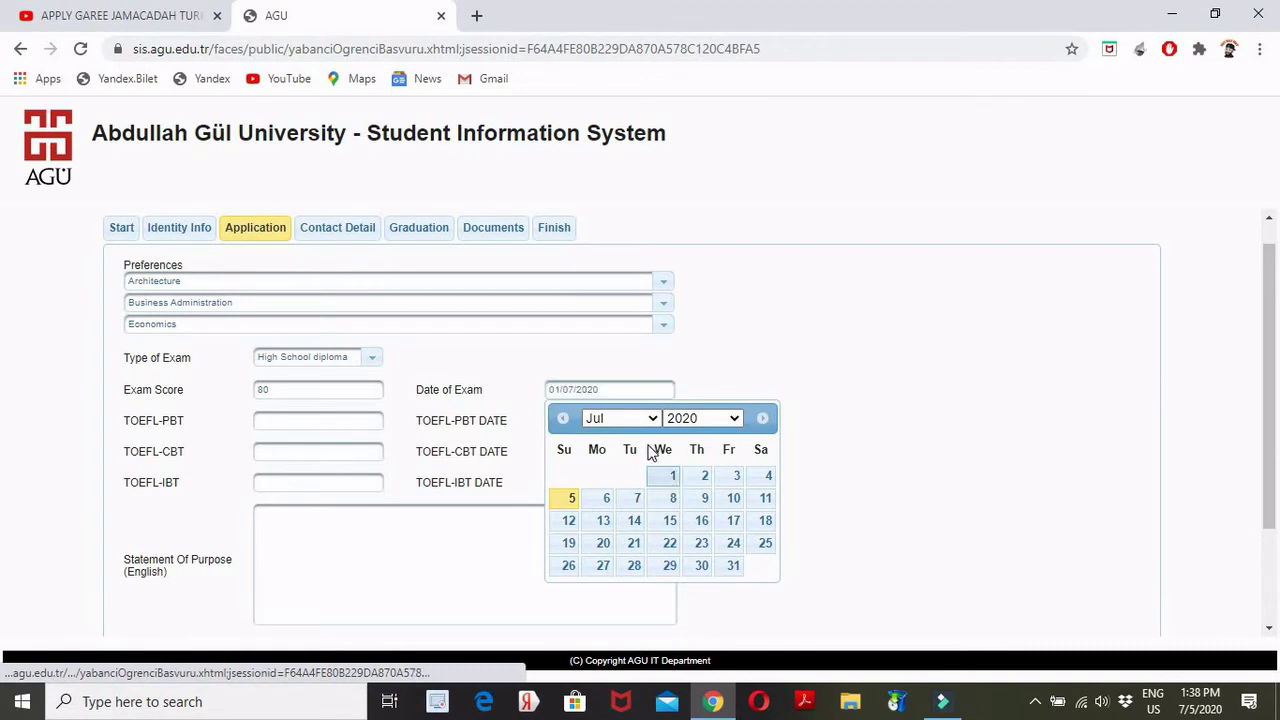
left_click(615, 394)
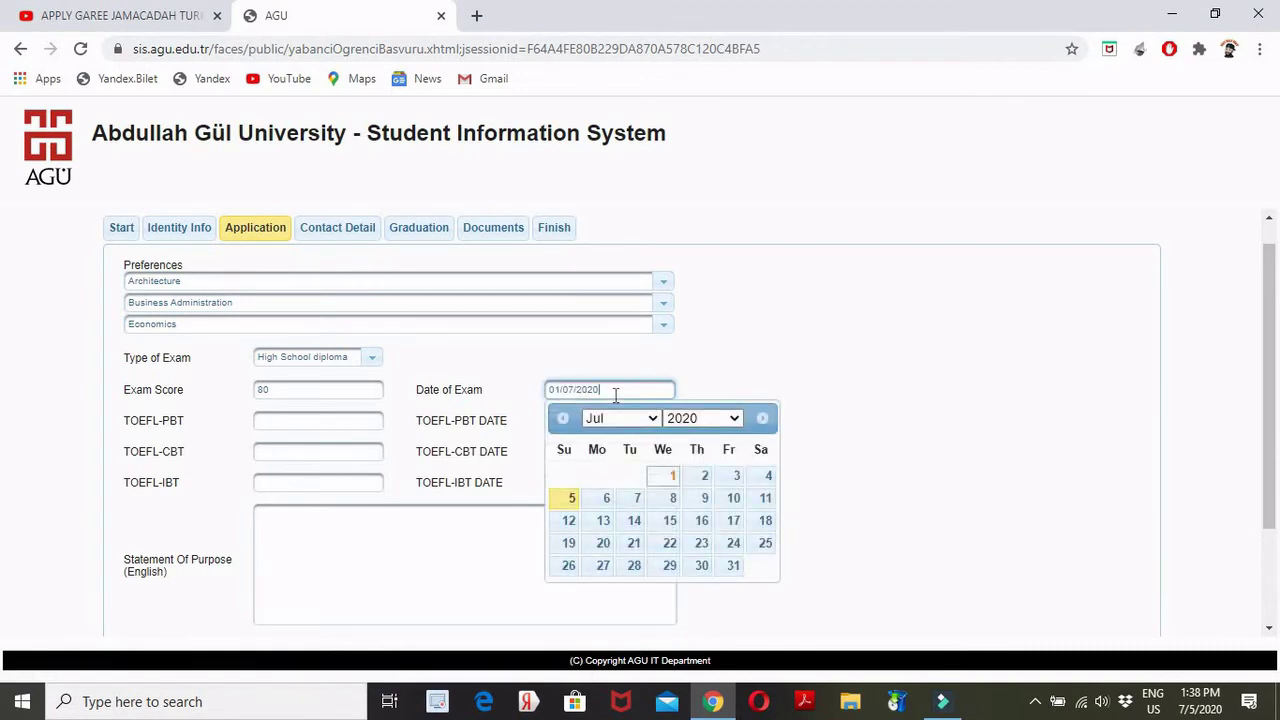
key("BackSpace")
key("BackSpace")
key("BackSpace")
key("BackSpace")
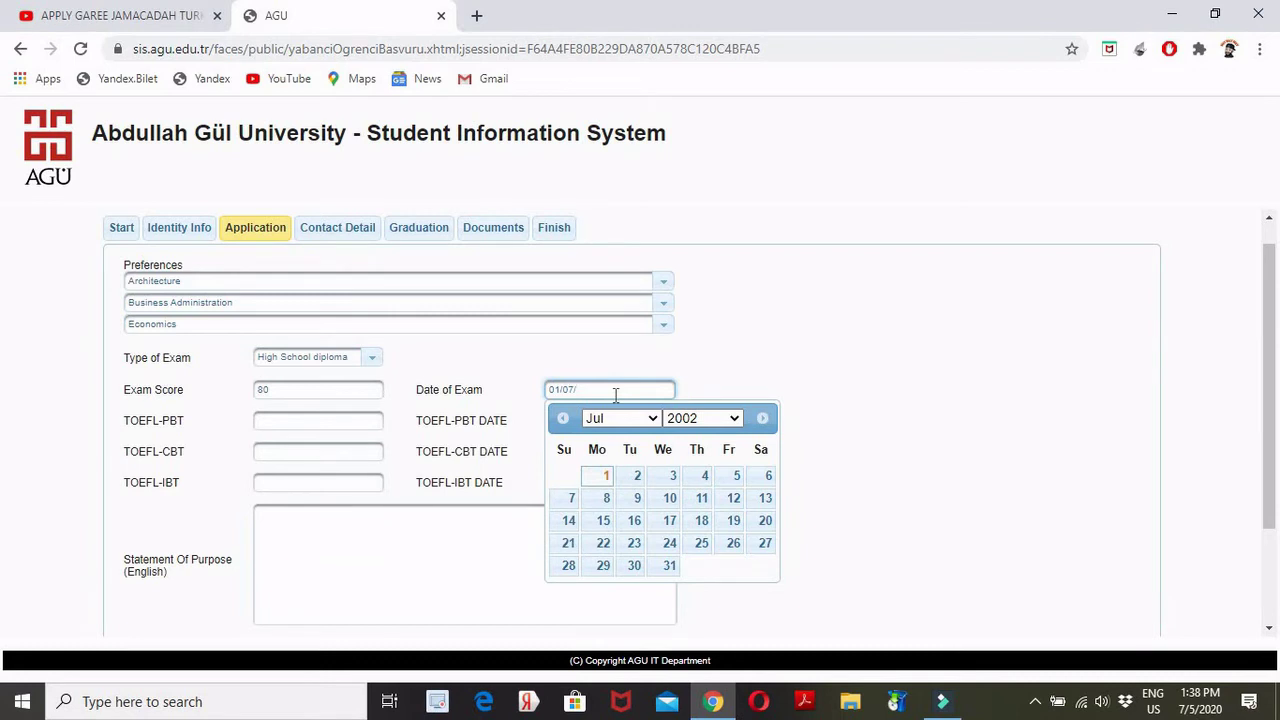
type("2017")
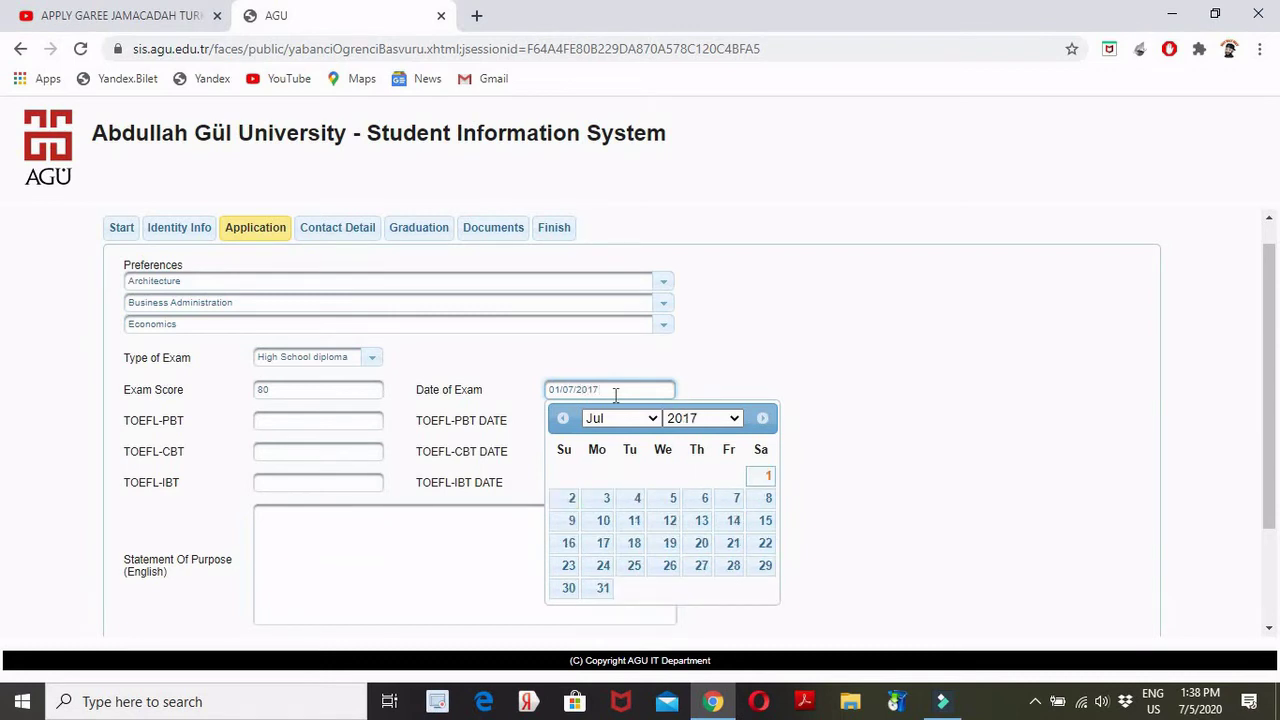
left_click(796, 411)
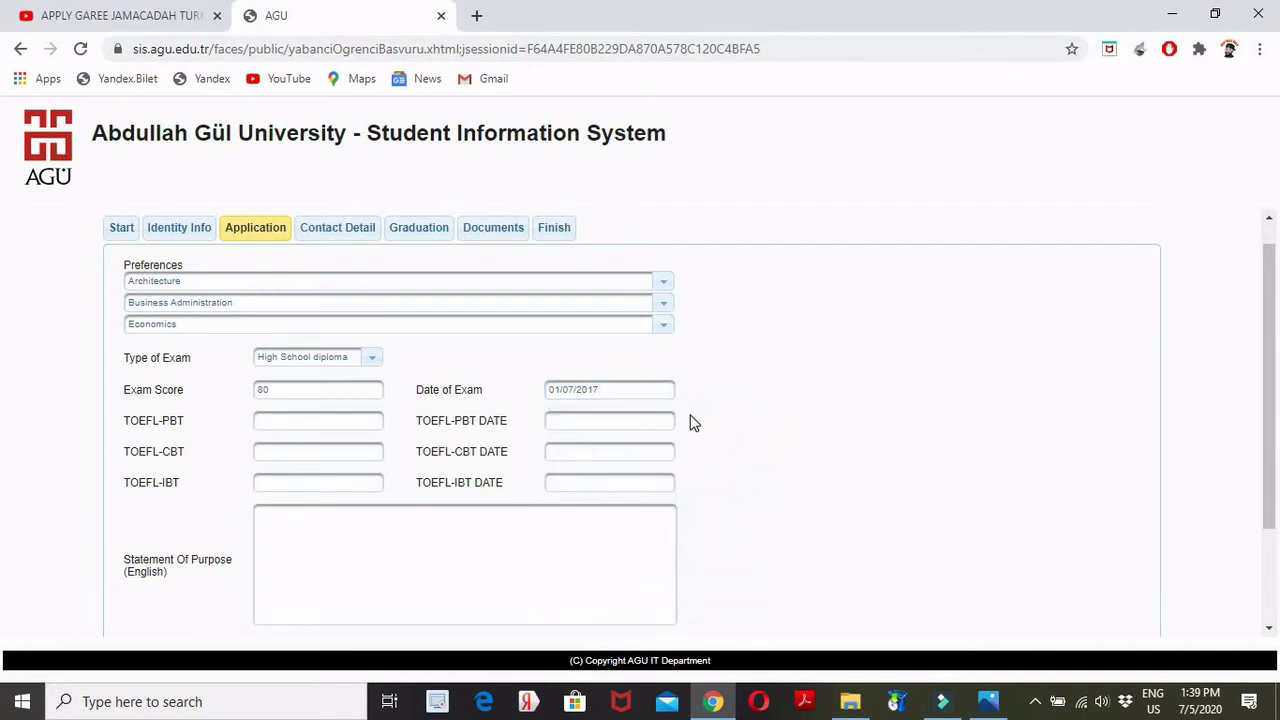
left_click(657, 420)
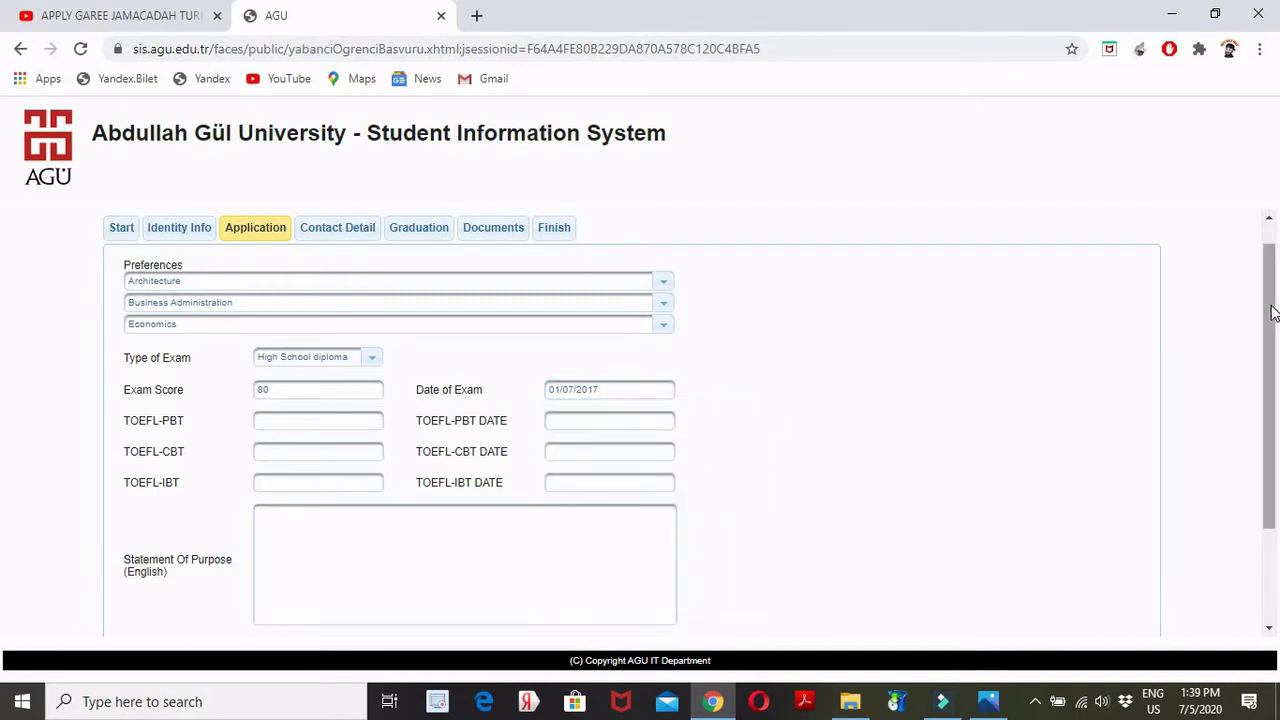
Enter the Statement of Purpose "AS A FOREIGN STUDENT MY PURPOSE OF APPLYING THIS UNIVERSITY IS TO STUDY IN AGU AND BE A STUDENT IN THAT UNIVERSITY".
left_click_drag(1277, 318, 1271, 423)
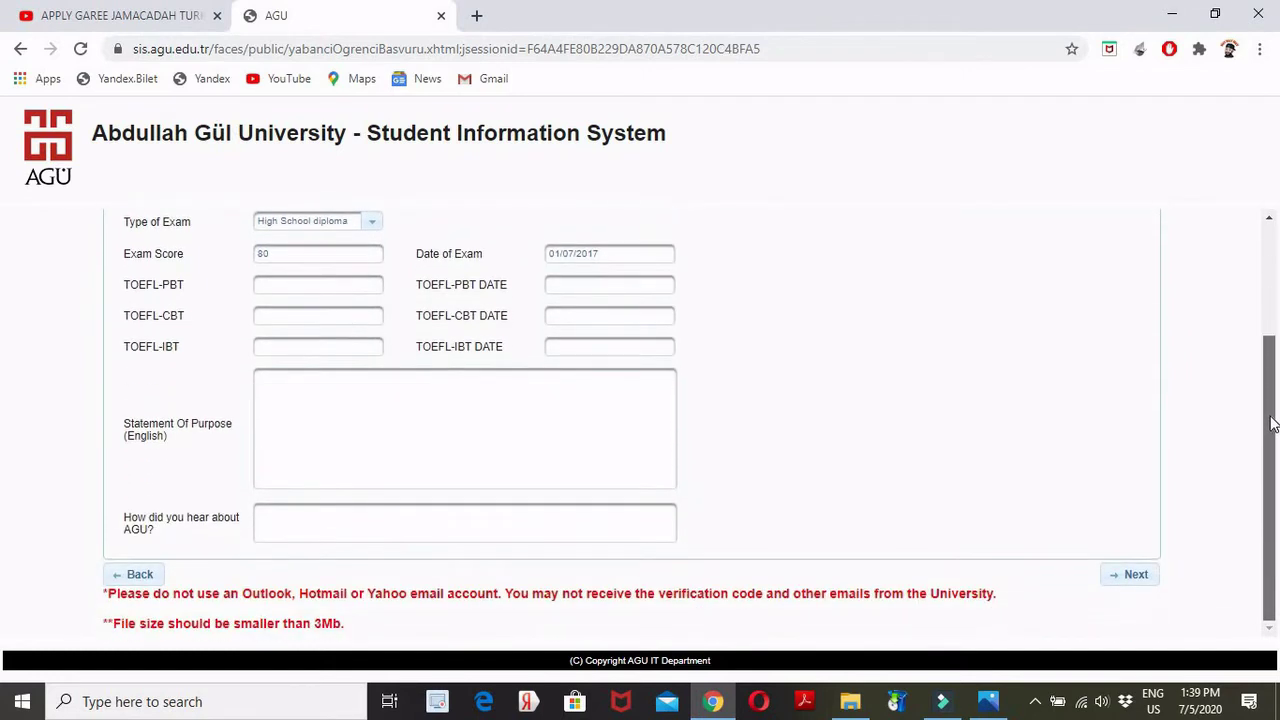
left_click(463, 415)
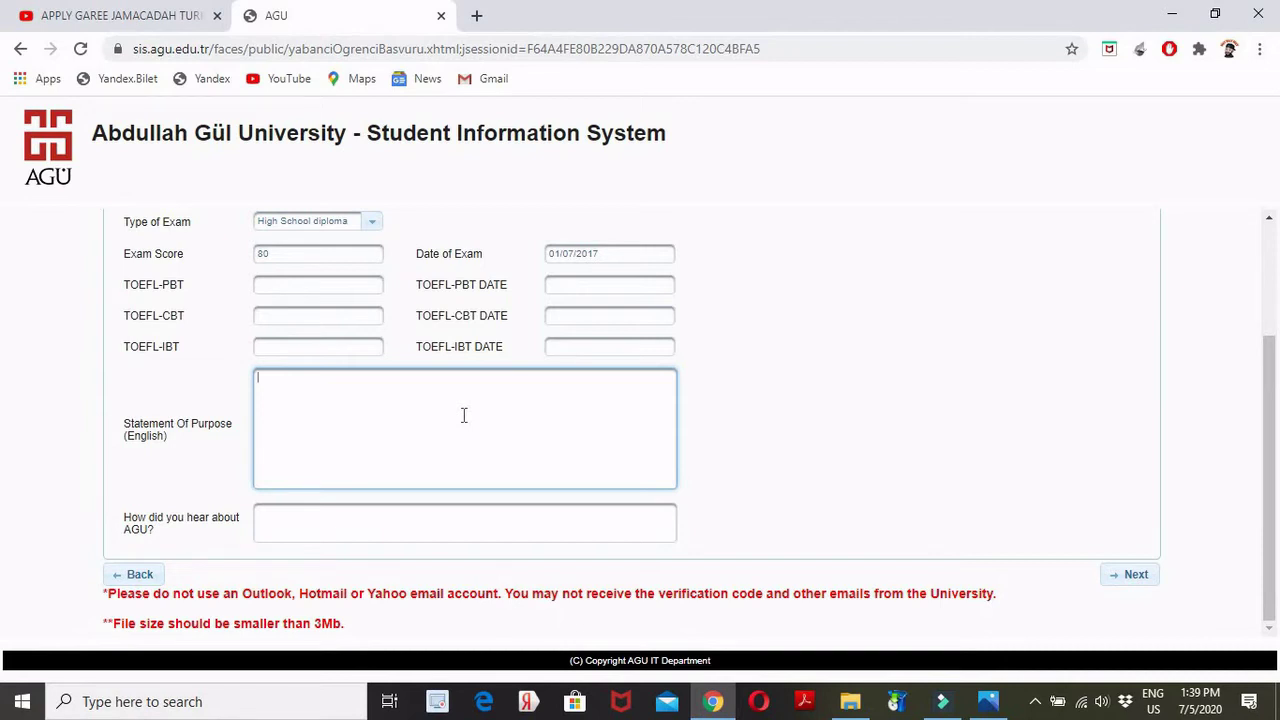
type("AS")
type(" A F")
key("BackSpace")
type("FORIEGN STUDENT MY PURPOSE ")
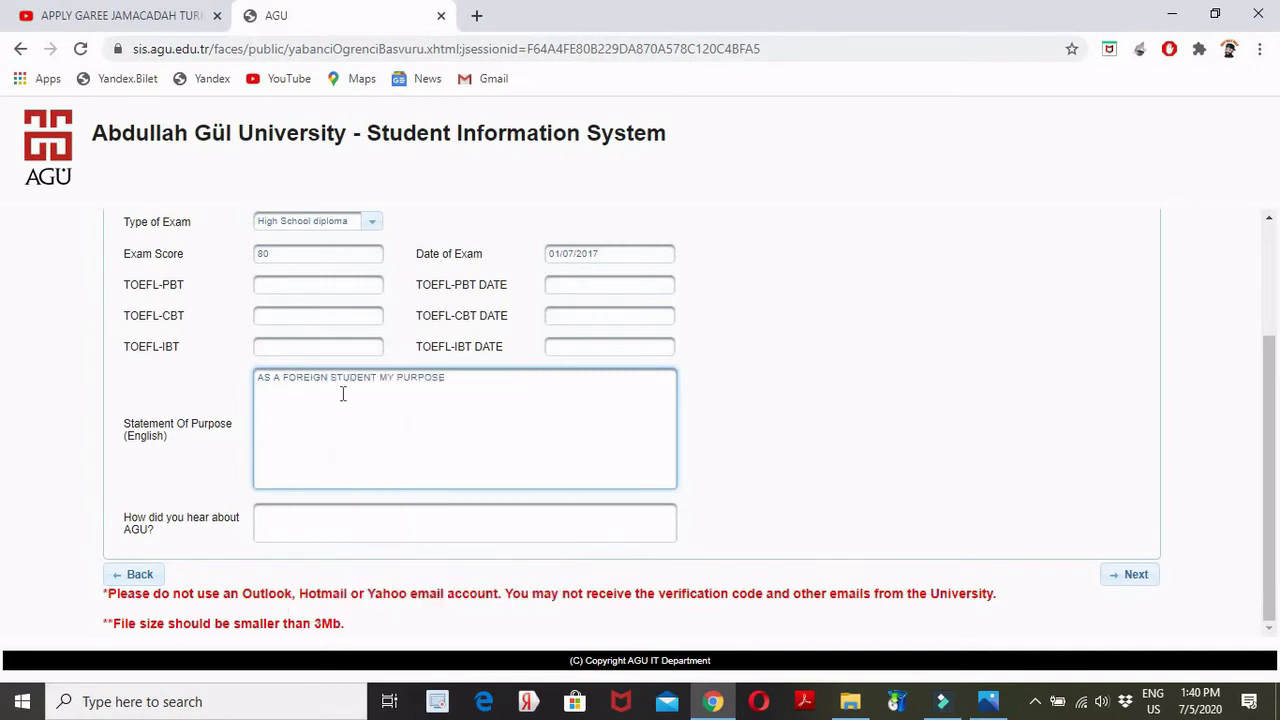
type("OF APPLYING THIS UNIVERSITY IS TO STUDY")
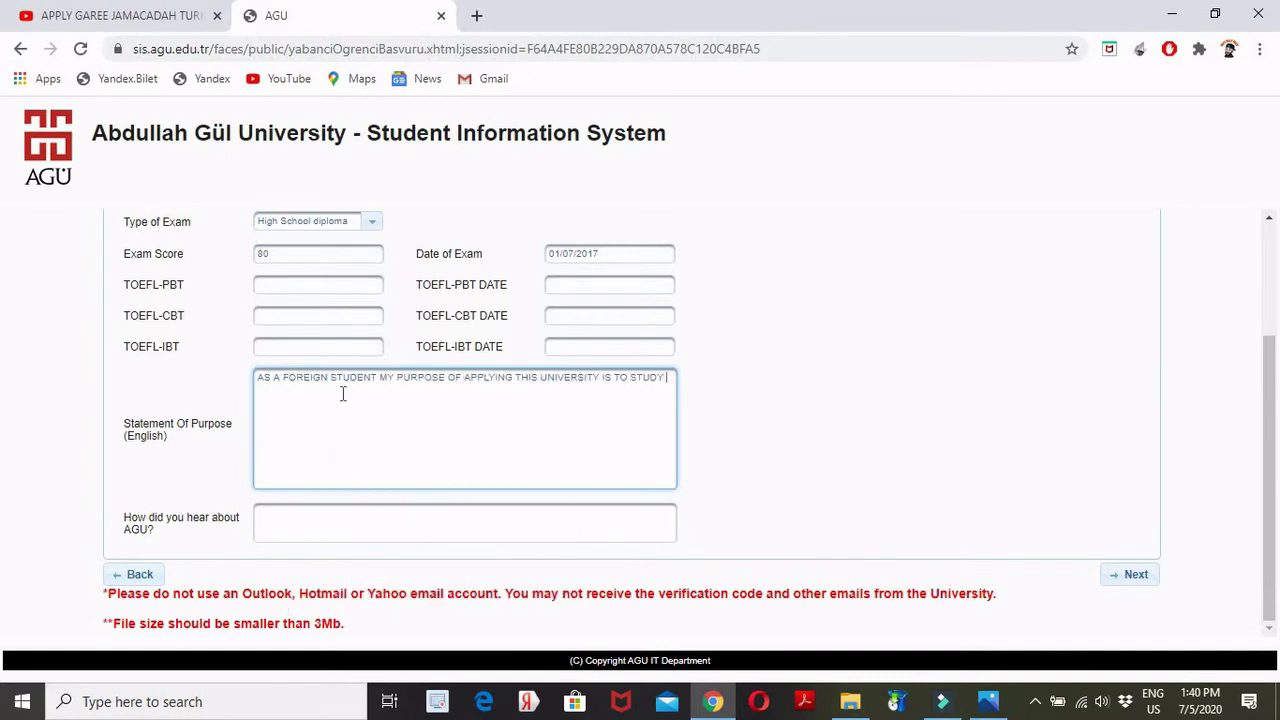
type(" IN AGU  AND BE A STUDENT IN THAT UNI")
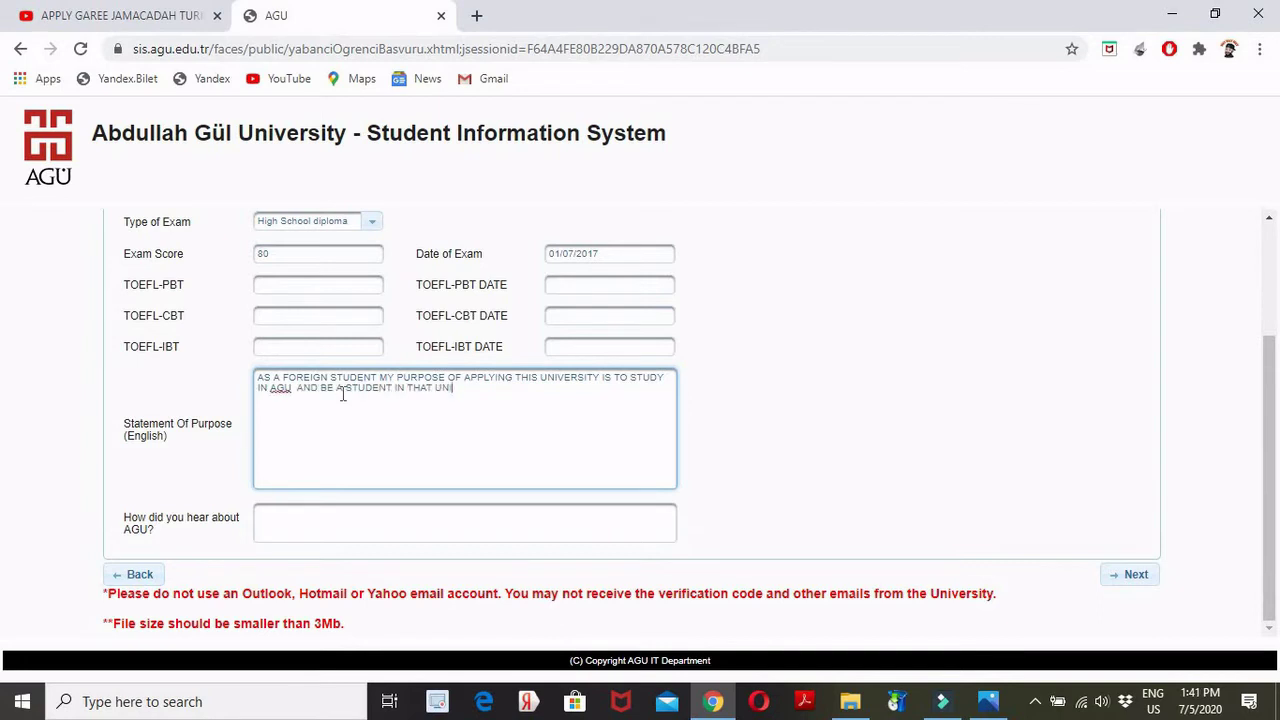
type("VERSITY")
Answer how the applicant heard about AGU with "INTERNET PLATFORMS, SOCIAL MEDIA PLATFORMS.".
left_click(335, 520)
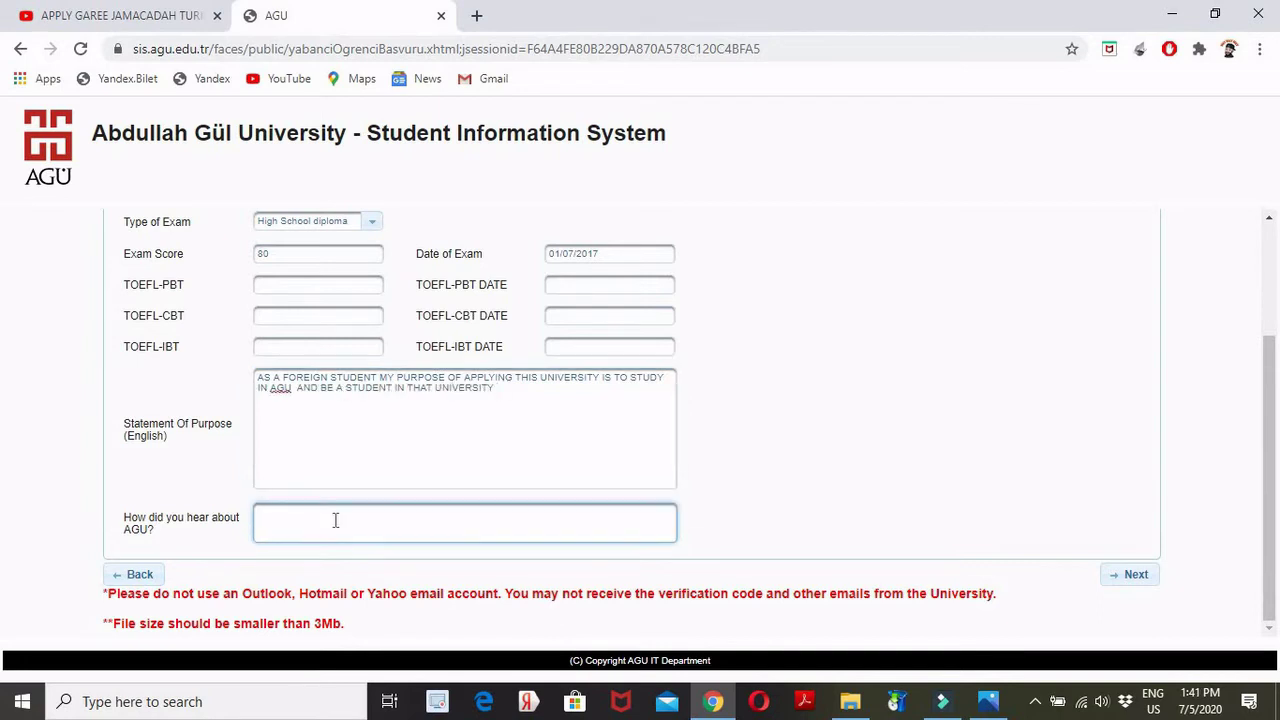
type("INTERNET PLATFORMS, FACEBOOK PLATFORMS")
key("BackSpace")
key("BackSpace")
key("BackSpace")
key("BackSpace")
key("BackSpace")
key("BackSpace")
key("BackSpace")
key("BackSpace")
key("BackSpace")
key("BackSpace")
key("BackSpace")
key("BackSpace")
key("BackSpace")
key("BackSpace")
key("BackSpace")
key("BackSpace")
key("BackSpace")
key("BackSpace")
type("SOCIAL MEDIA PLATFORMS.")
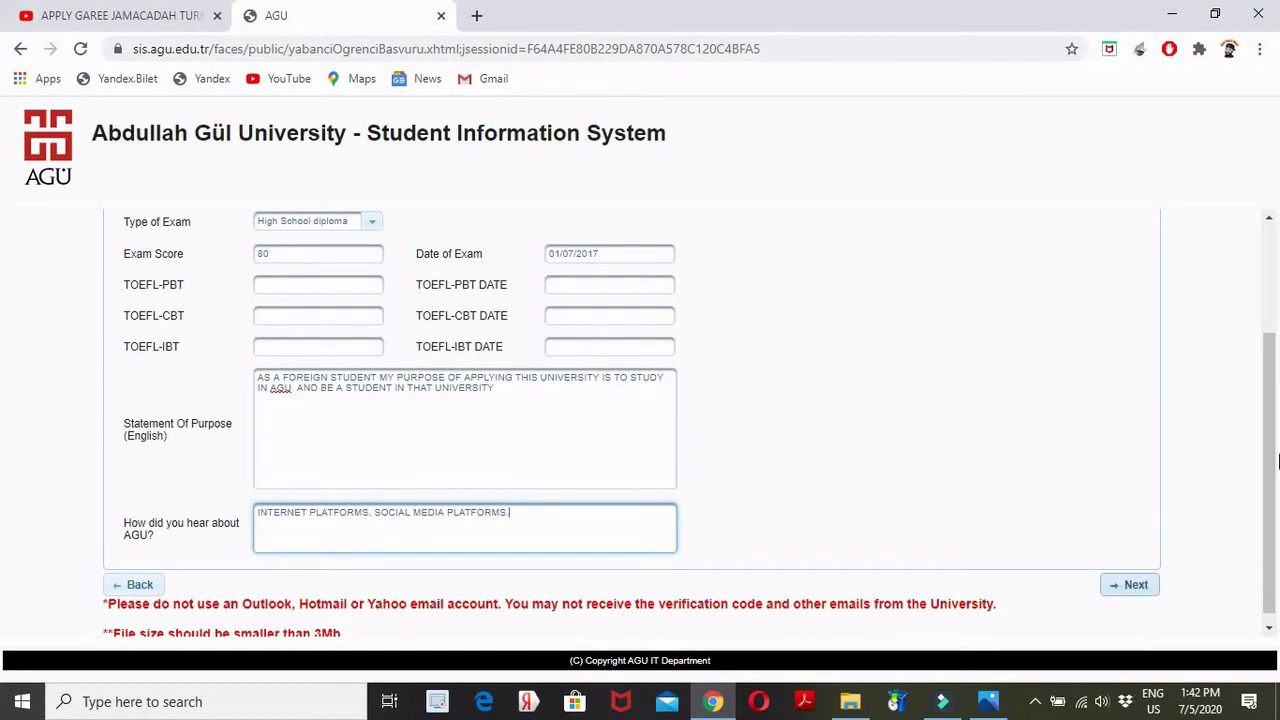
Review the completed Application section and continue to the Contact Detail section.
left_click_drag(1272, 460, 1270, 328)
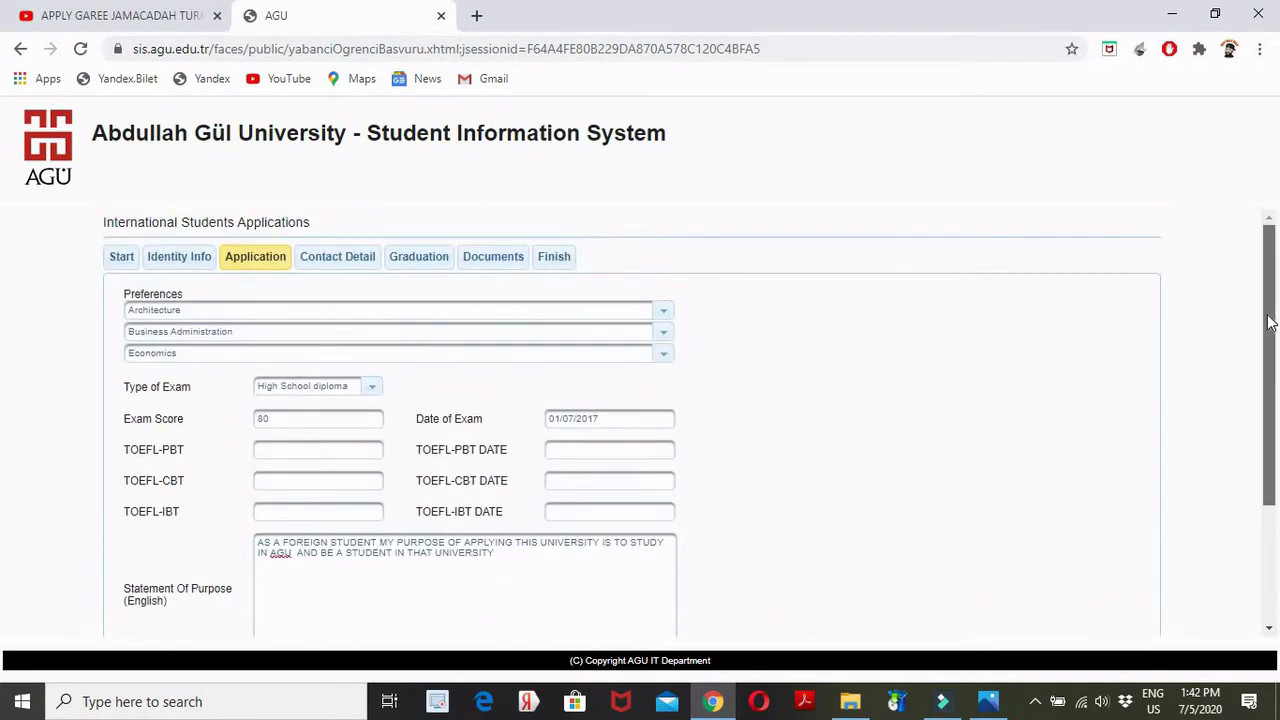
scroll(1266, 449, "down", 3)
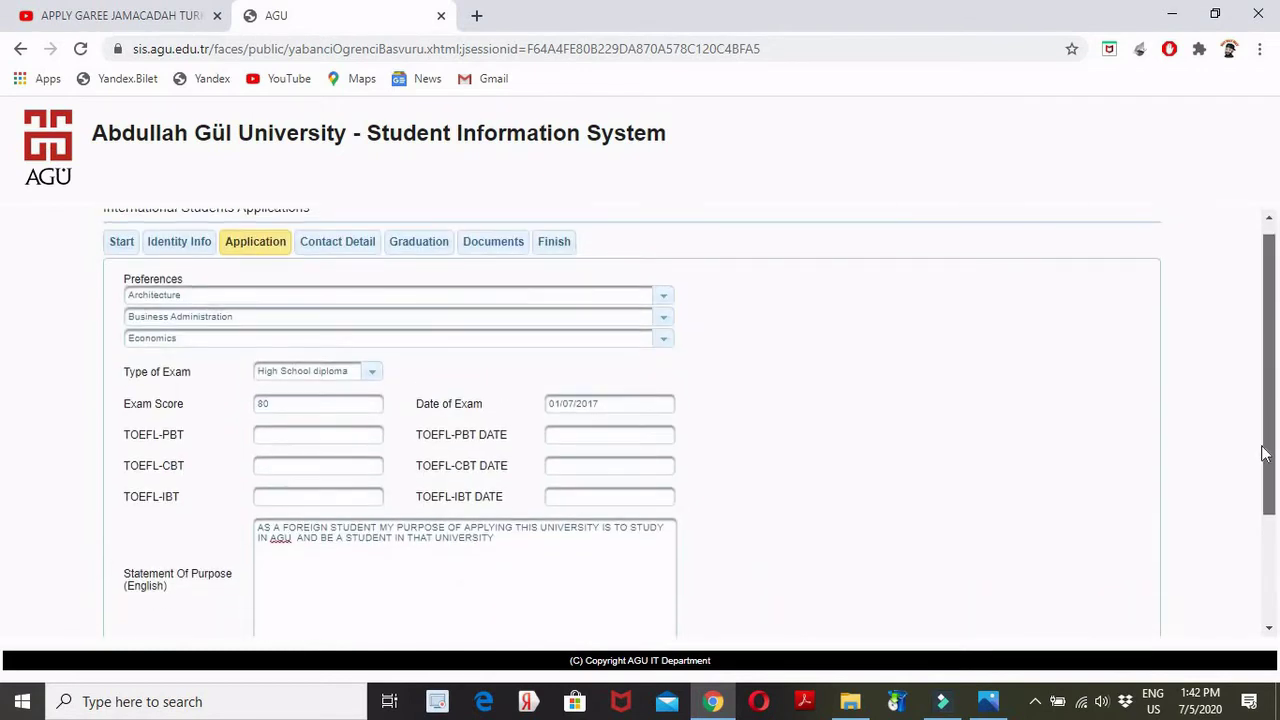
scroll(1264, 500, "down", 1)
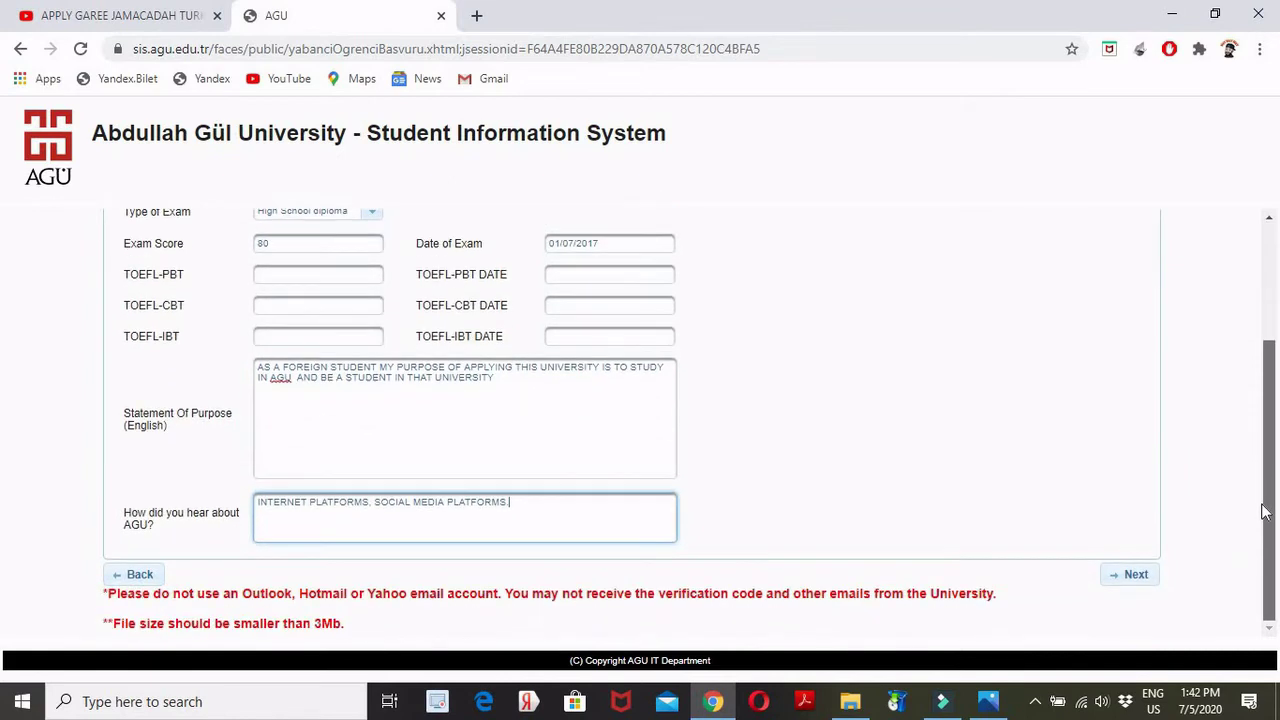
left_click(1140, 576)
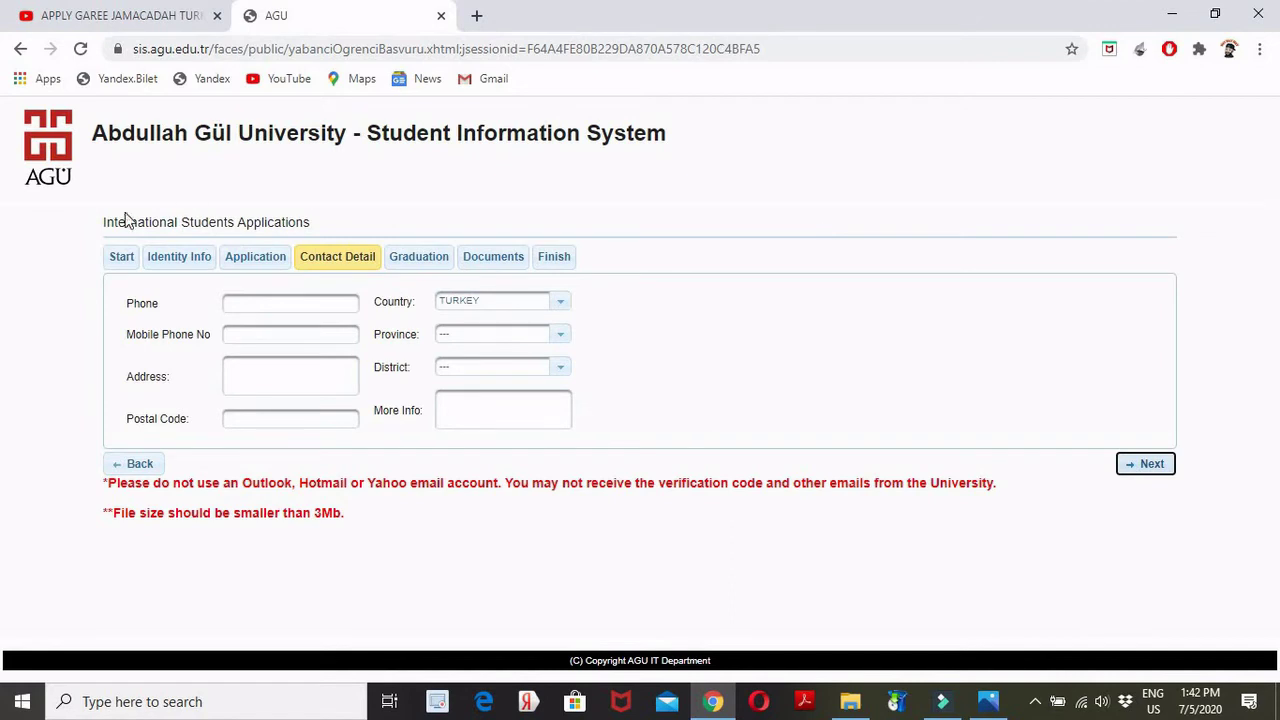
Examine the phone, address, postal code and additional information fields of the Contact Detail section and the file size note below.
left_click(265, 337)
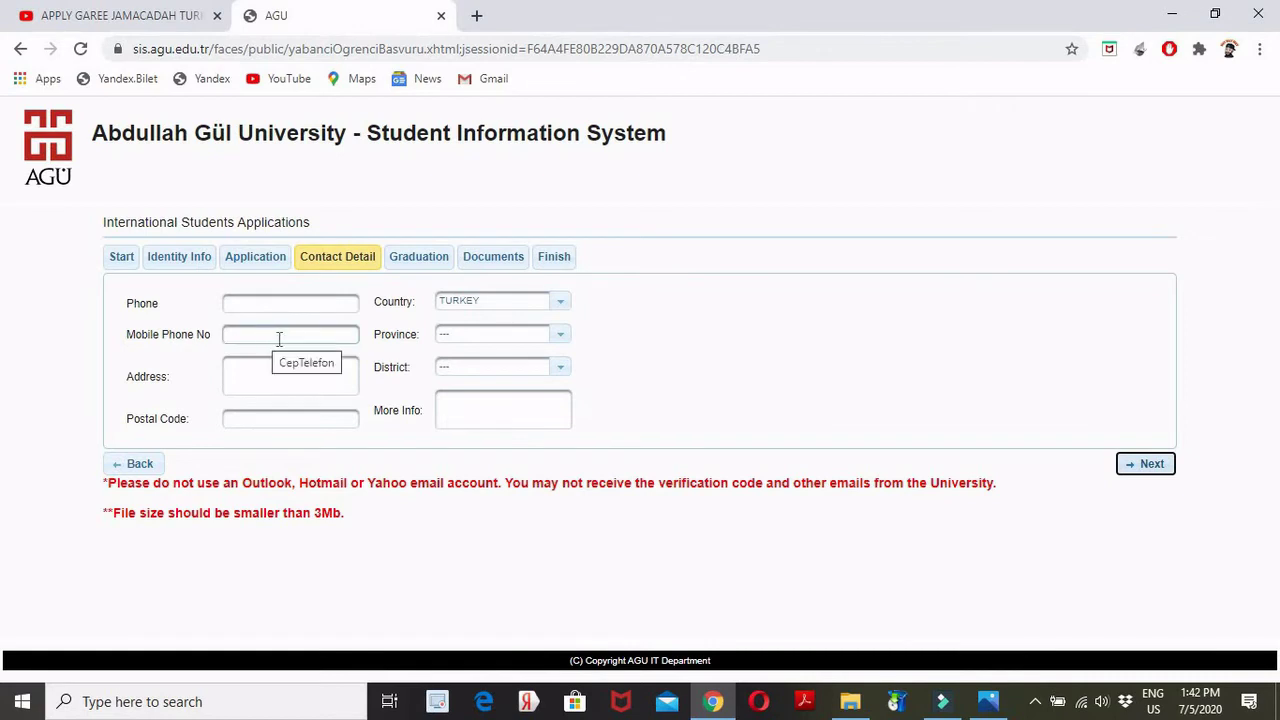
left_click(251, 371)
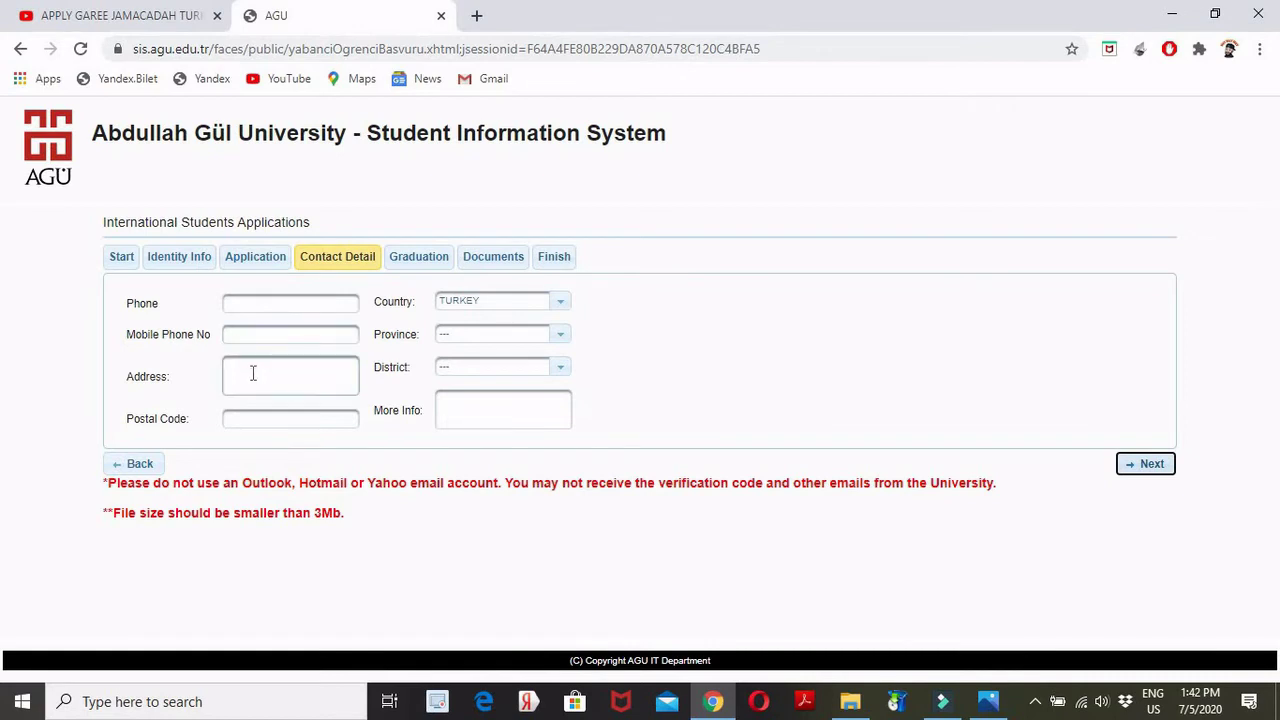
left_click(271, 420)
left_click(252, 384)
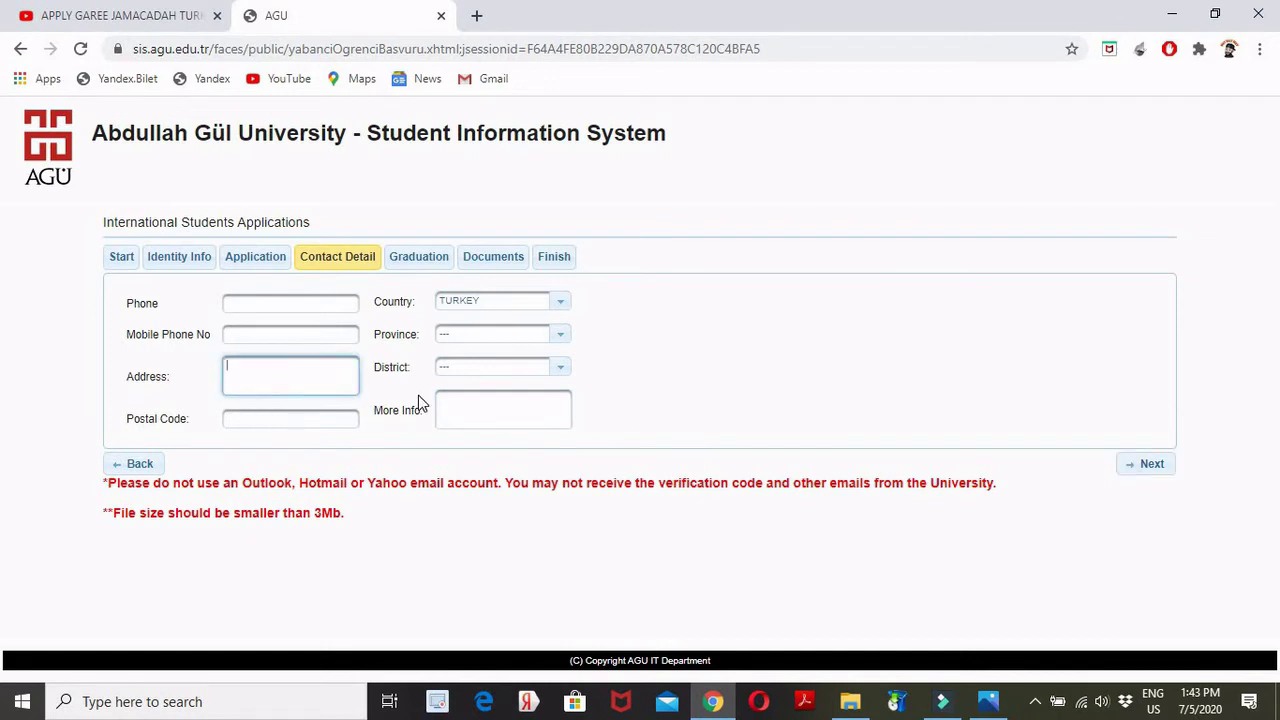
left_click(463, 409)
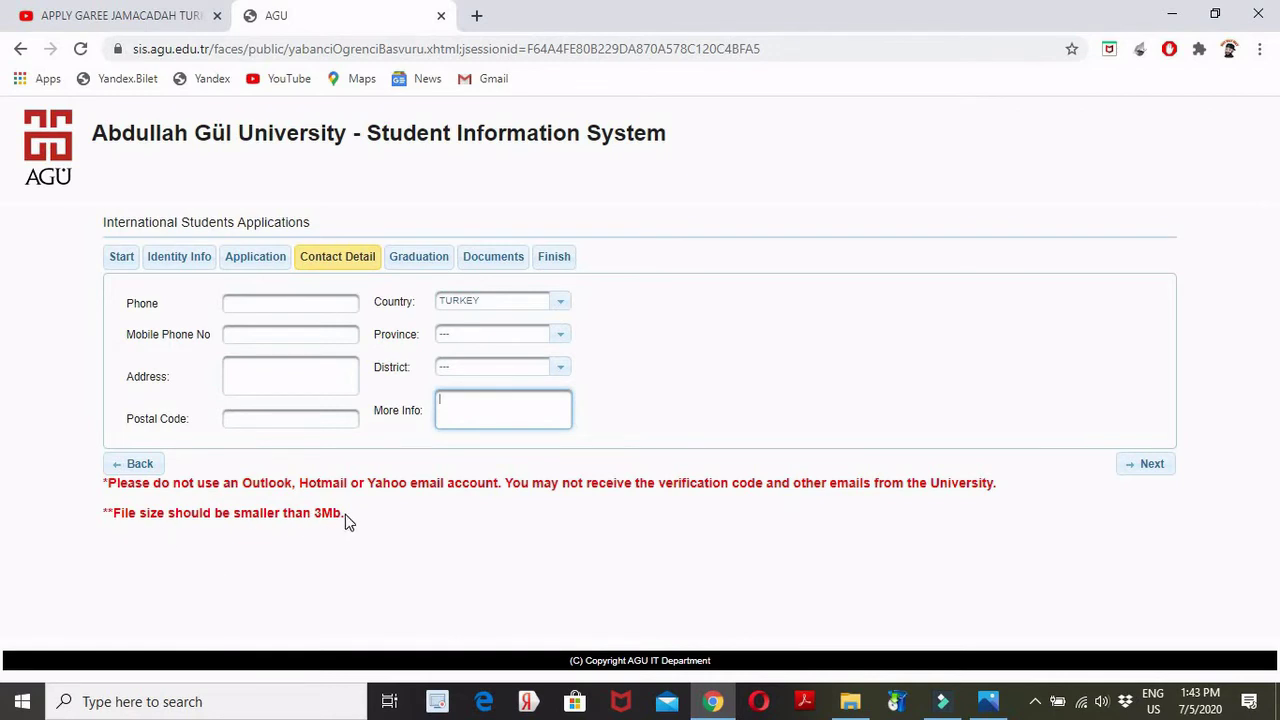
left_click_drag(346, 513, 312, 513)
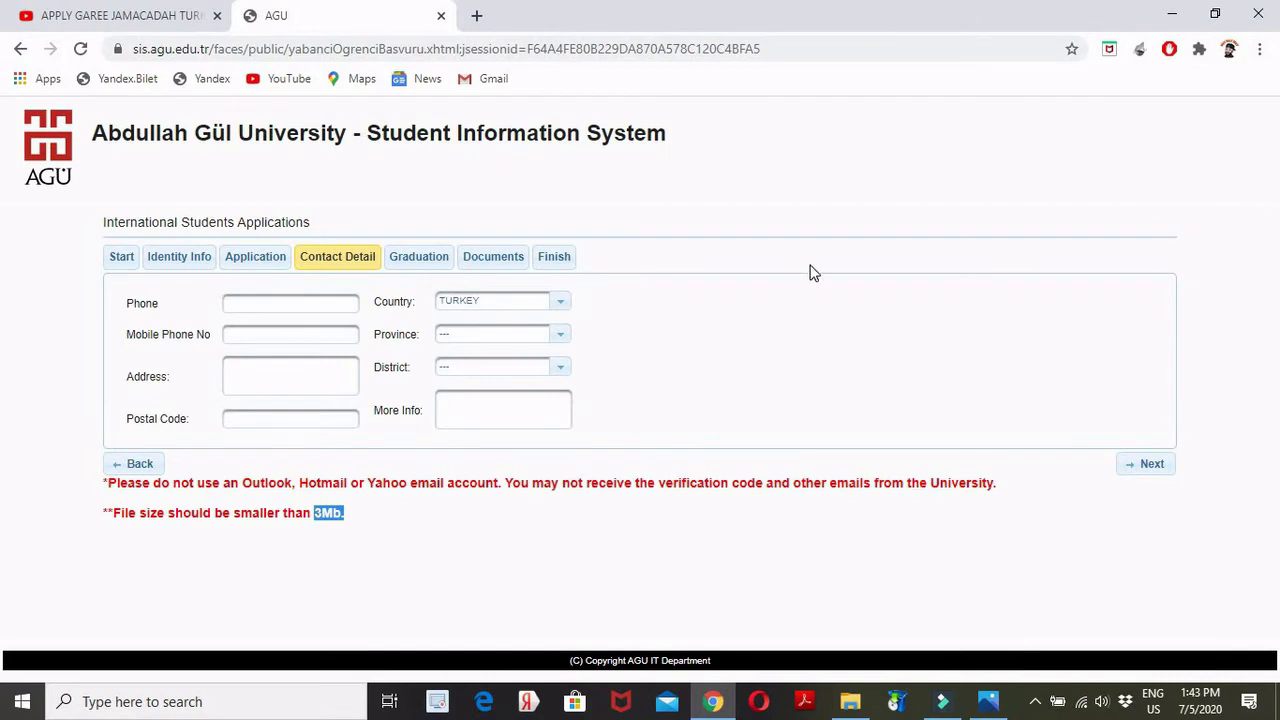
left_click(810, 302)
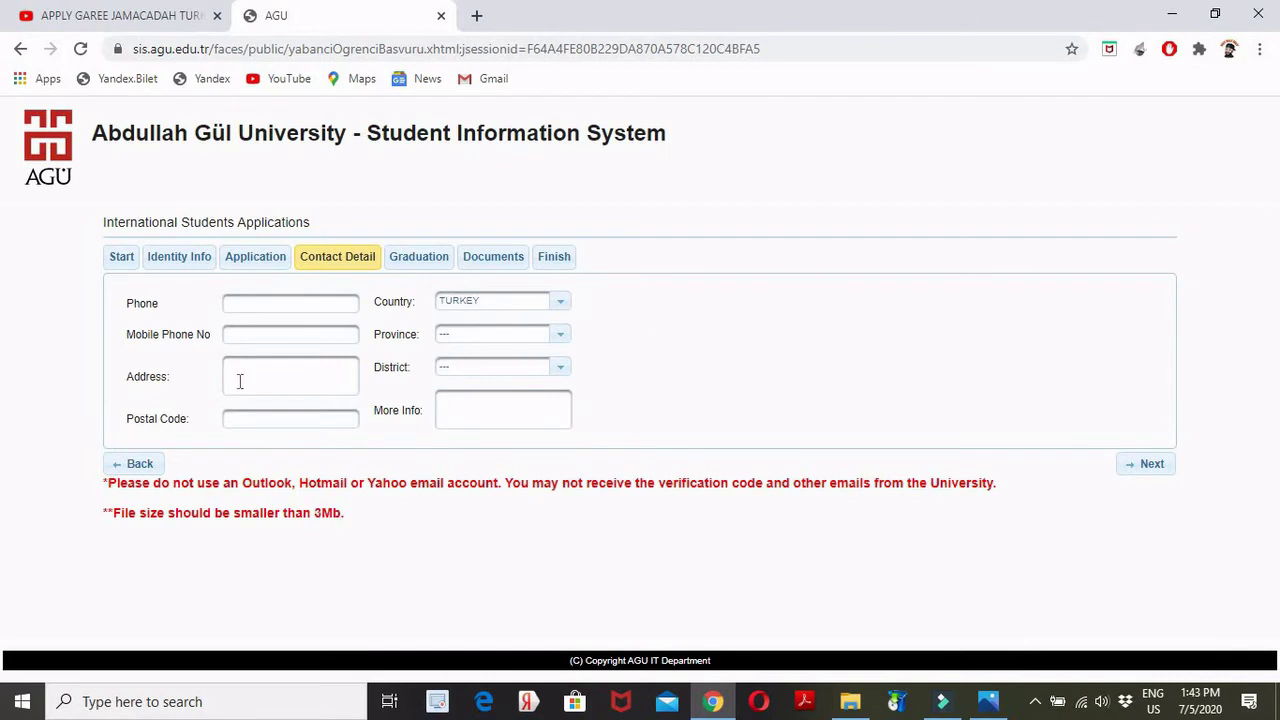
left_click(249, 308)
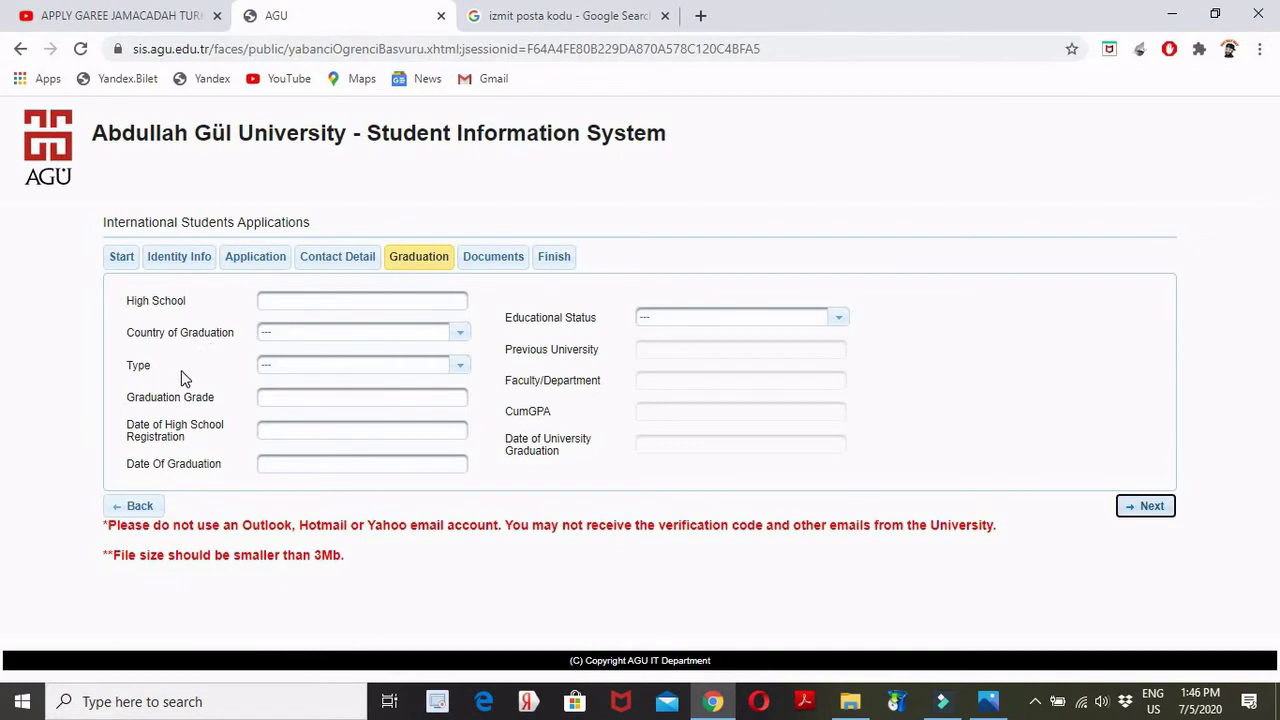
Check the high school type choices in the Graduation section and set the Educational Status to Graduated.
left_click(461, 368)
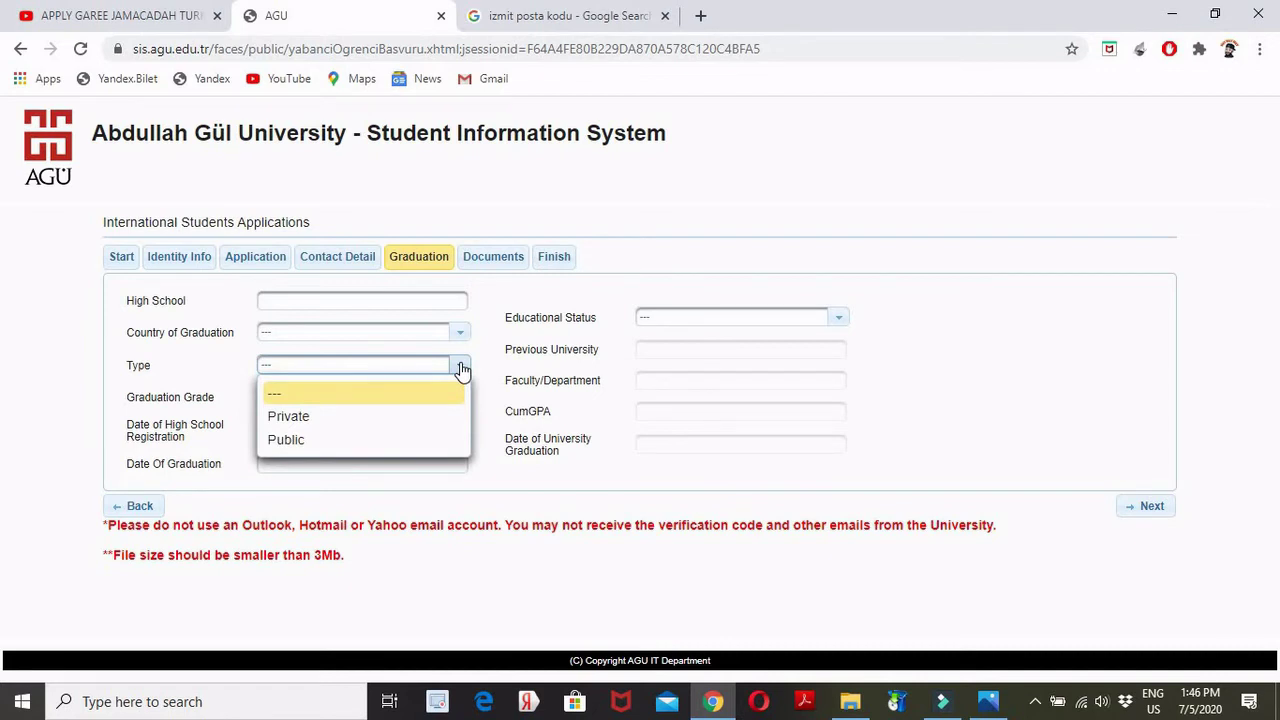
left_click(461, 368)
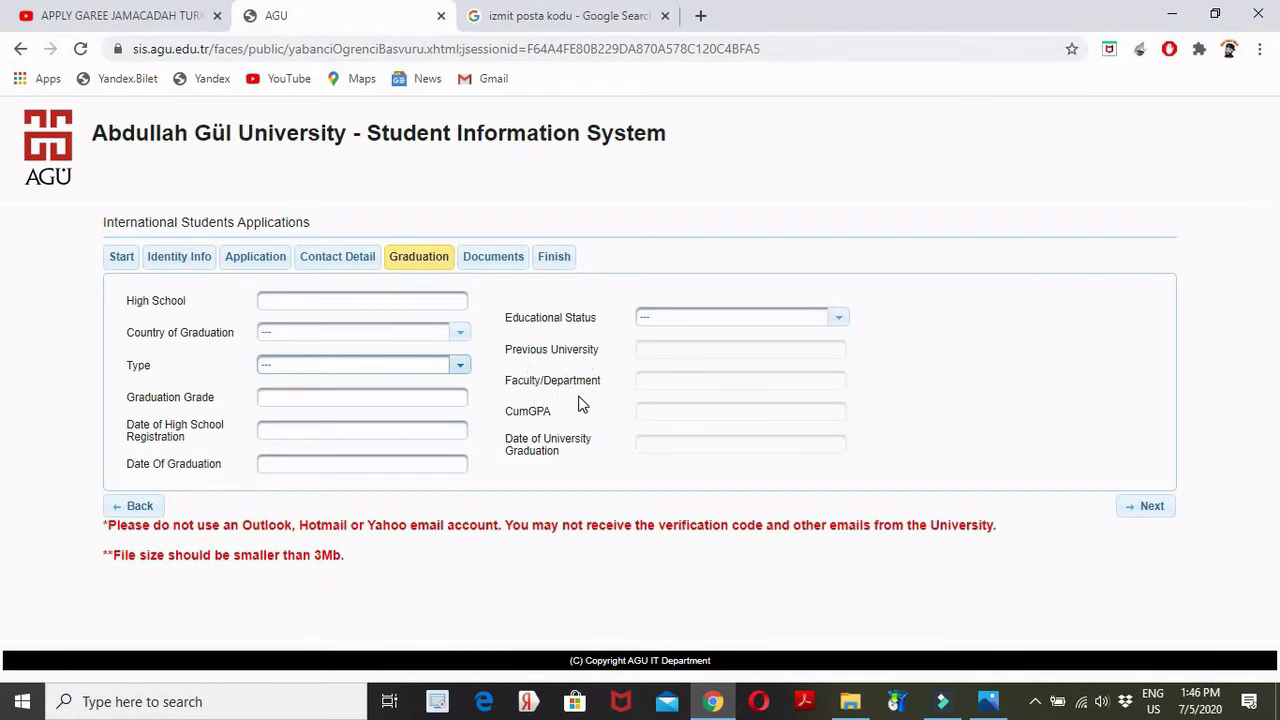
left_click(656, 351)
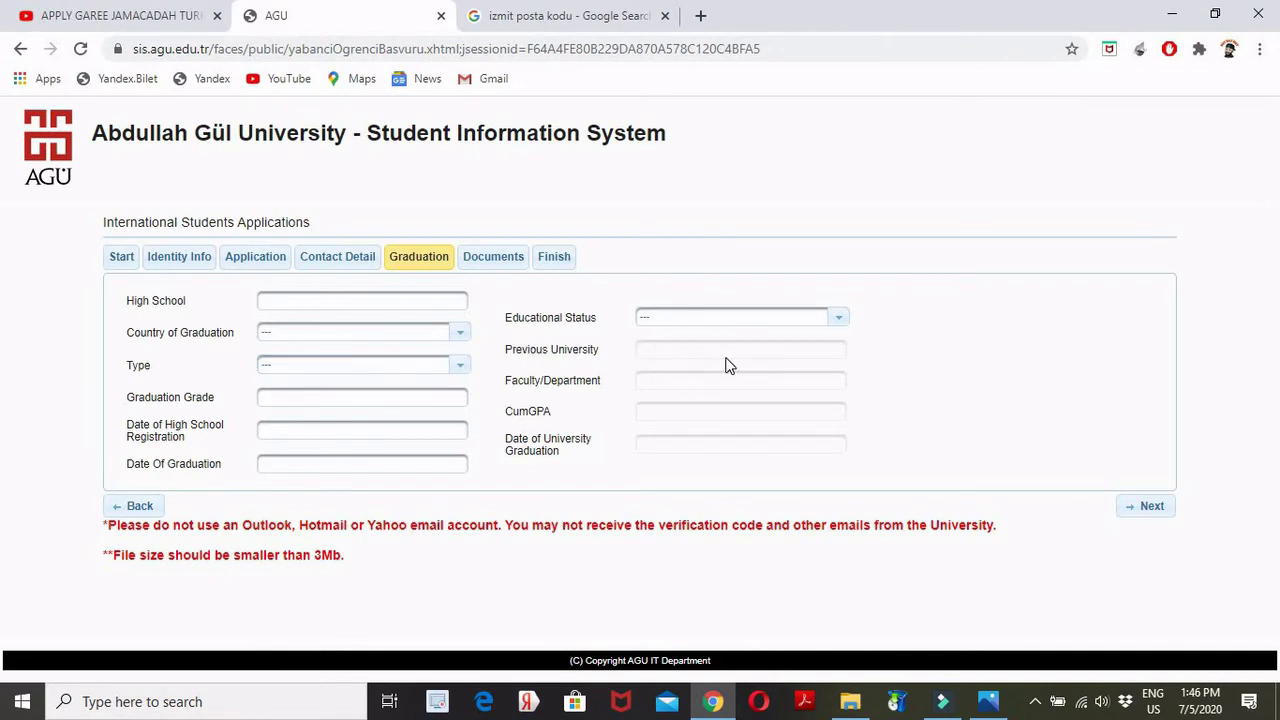
left_click(839, 327)
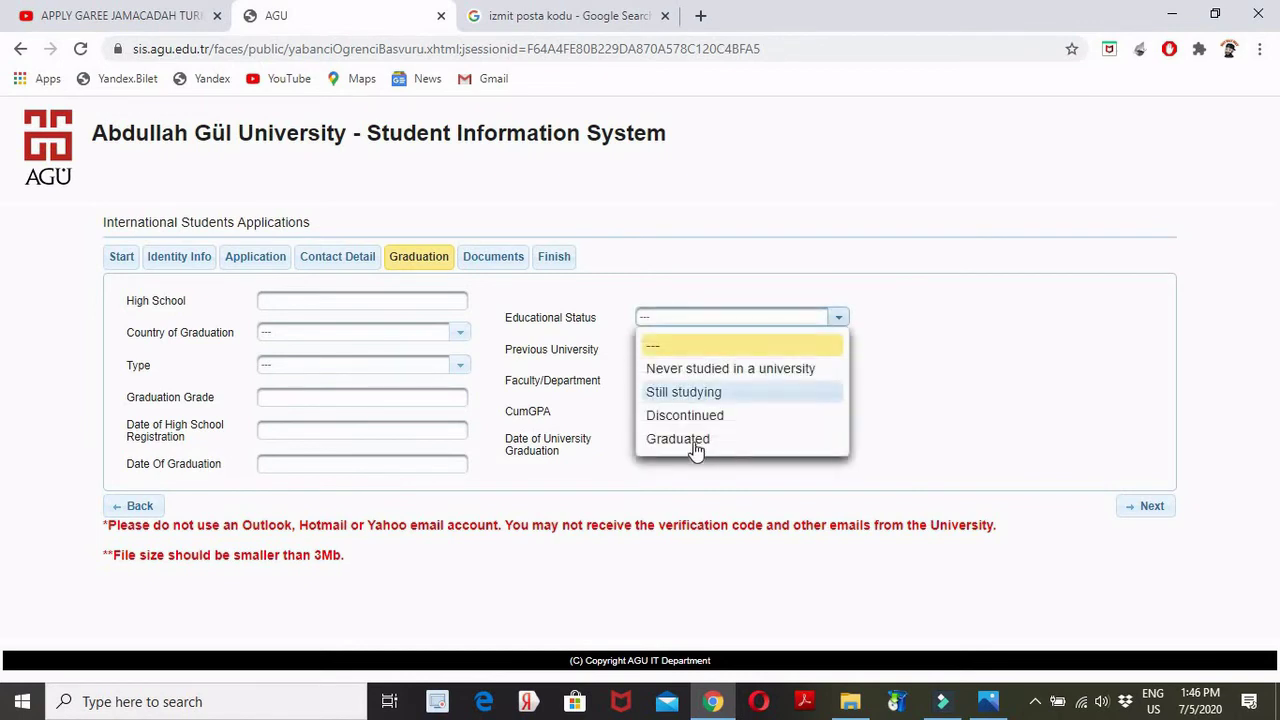
left_click(700, 442)
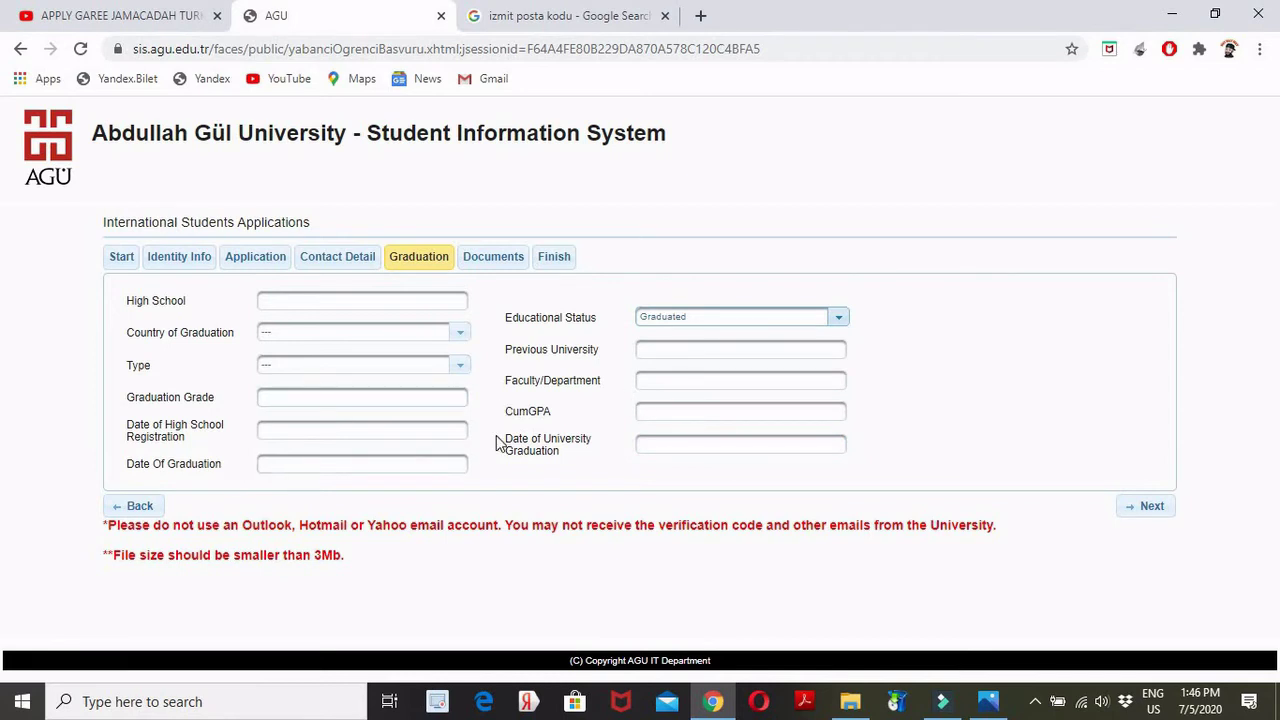
Set the Country of Graduation to Ethiopia and the high school type to Public.
left_click(452, 331)
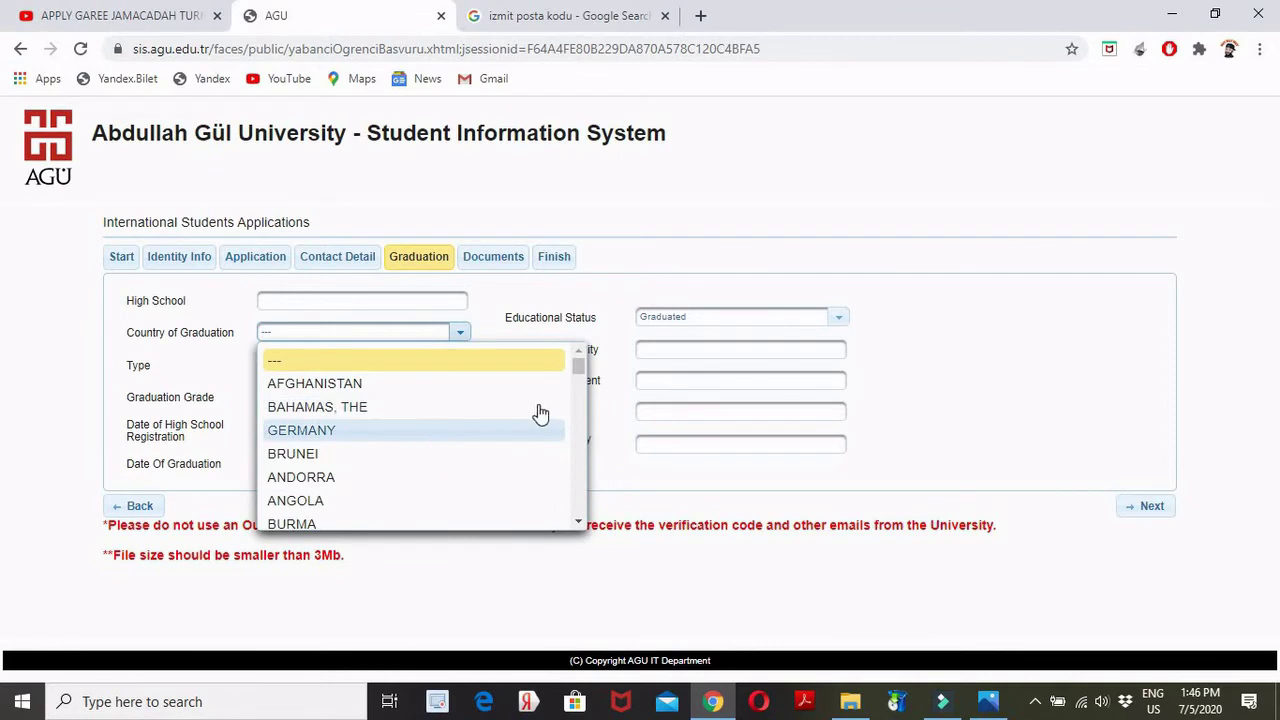
key("e")
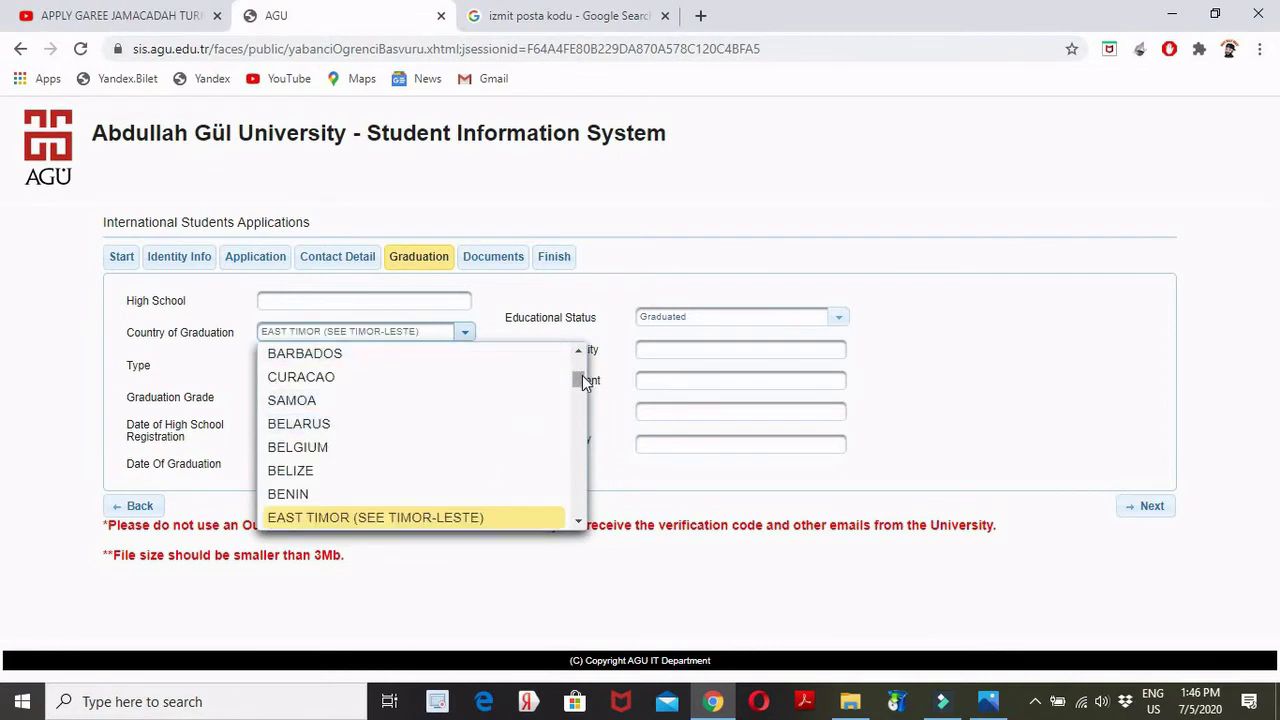
scroll(582, 381, "down", 5)
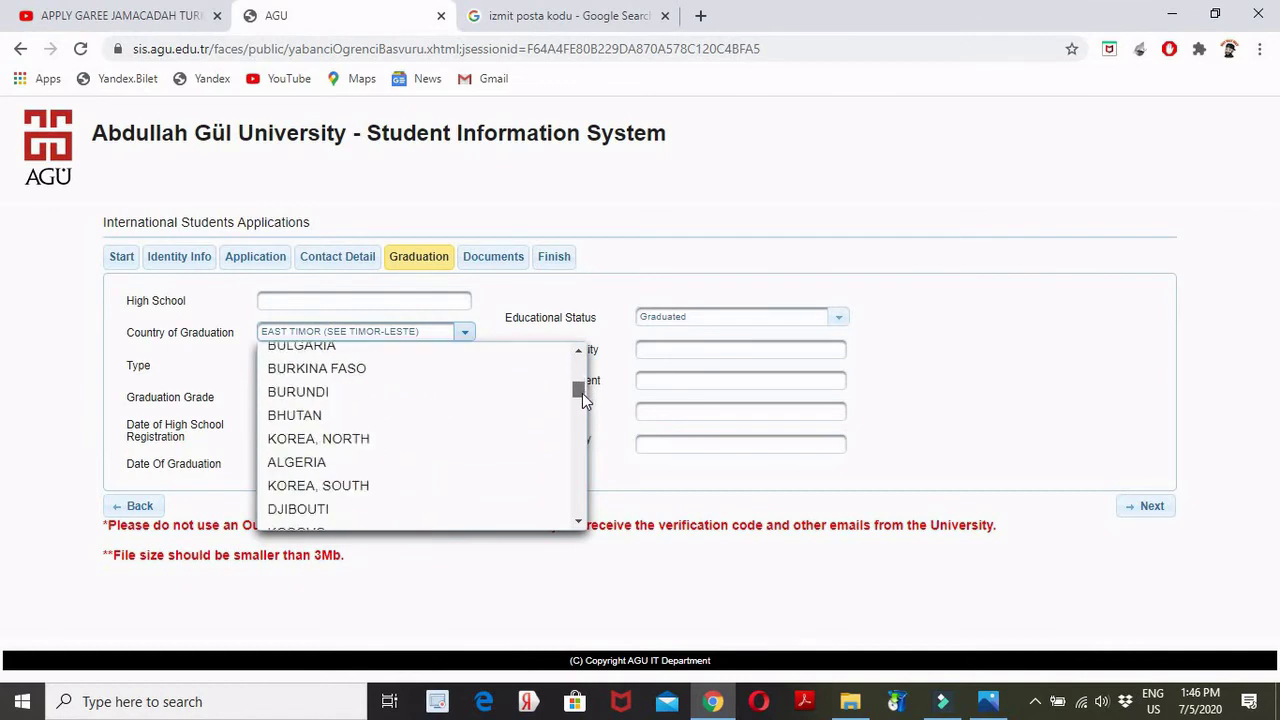
left_click_drag(581, 391, 580, 398)
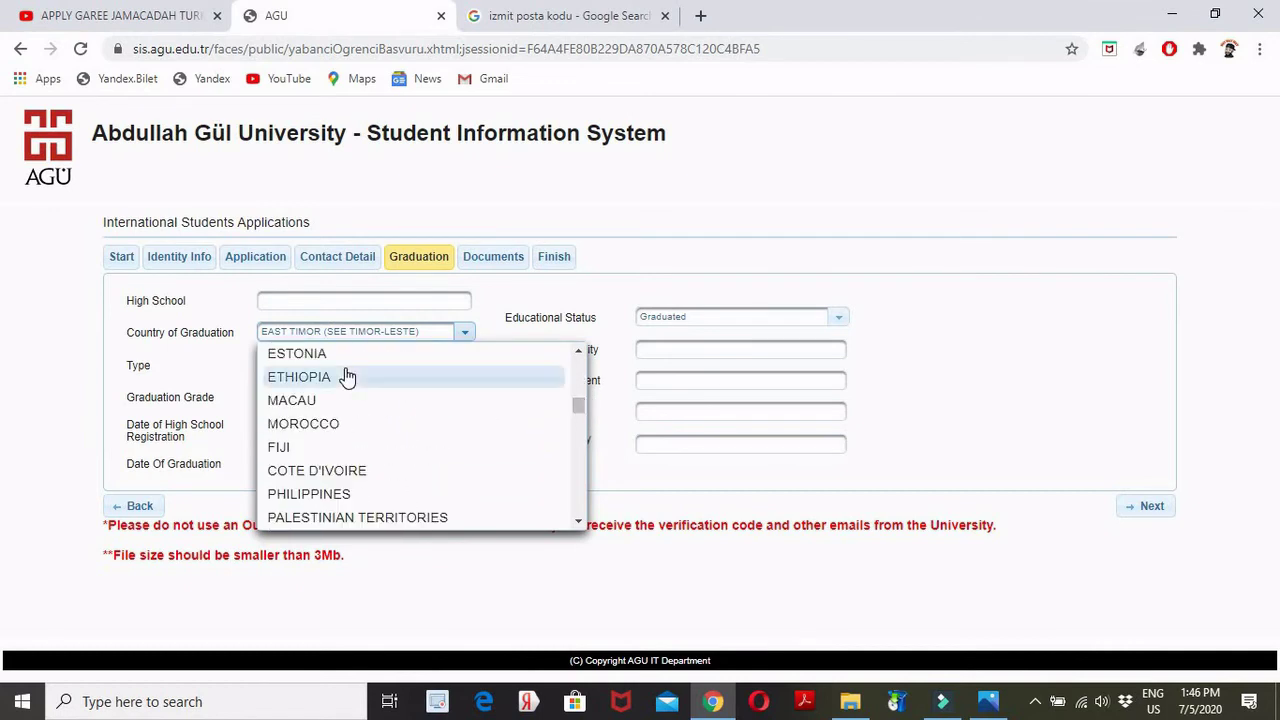
left_click(343, 374)
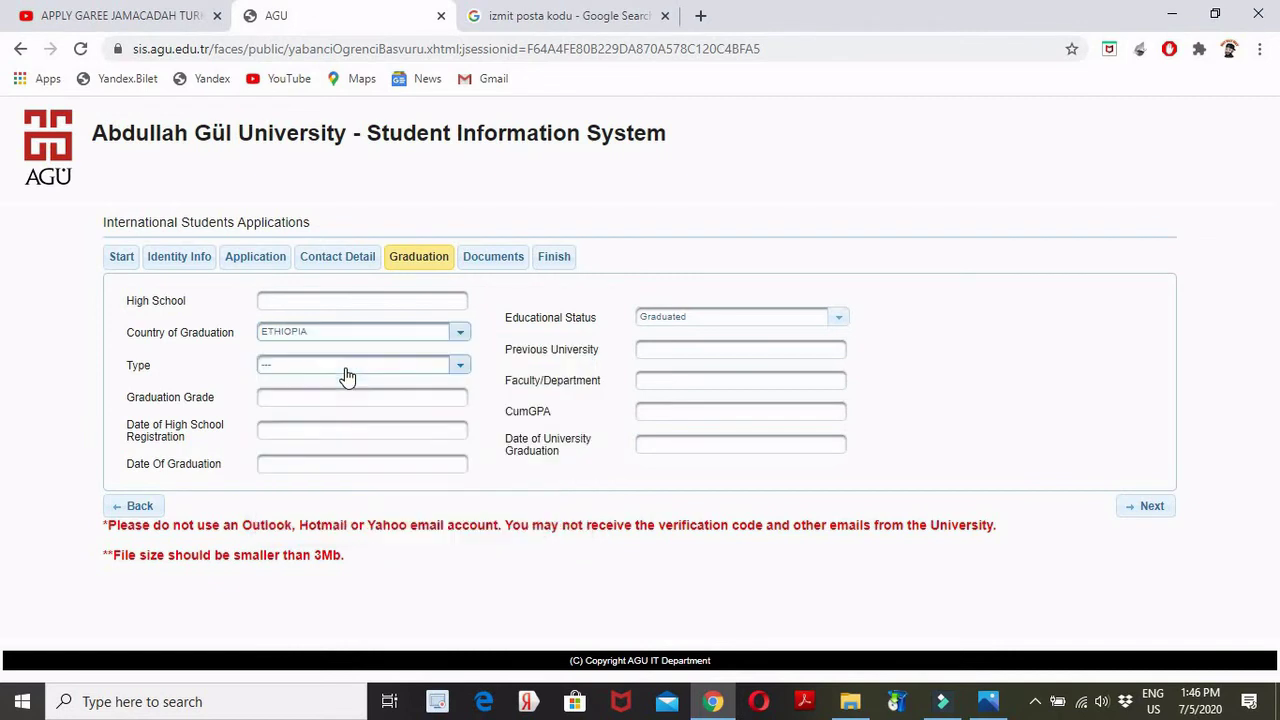
left_click(461, 366)
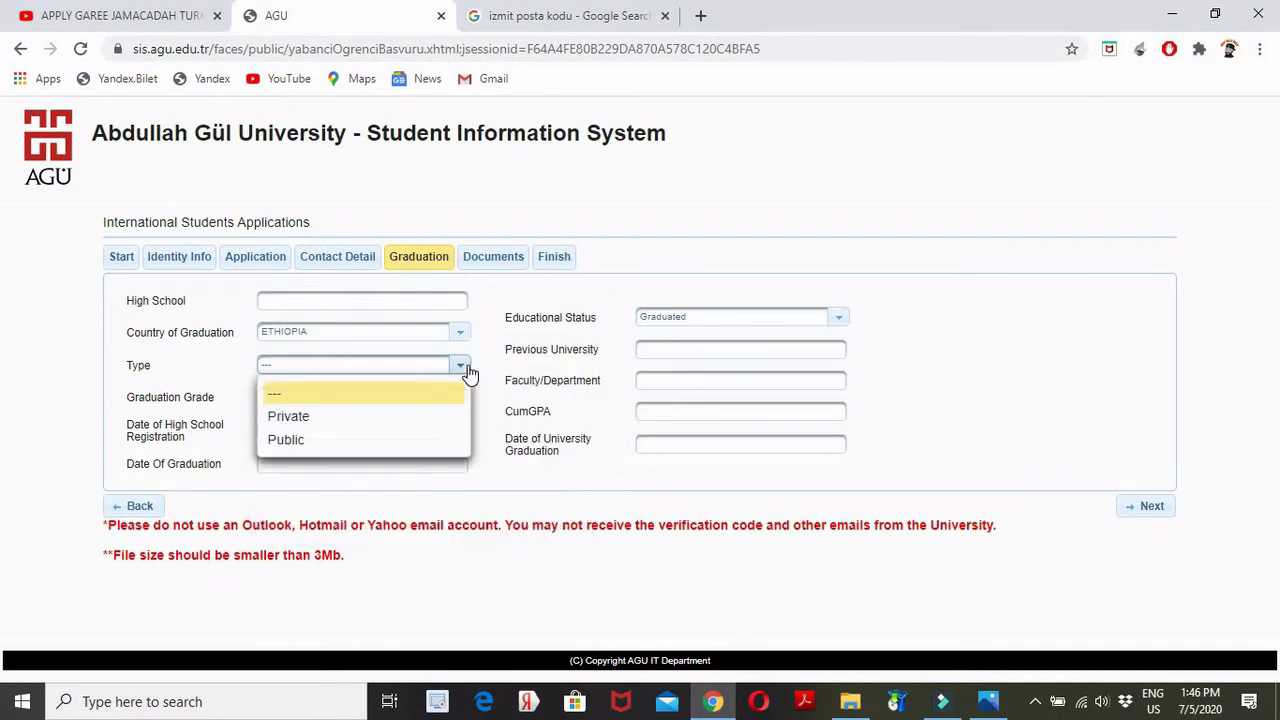
left_click(352, 440)
Enter JIG JIGA COMMUNITY SCHOOL as the high school and 92.2 as the Graduation Grade.
left_click(307, 305)
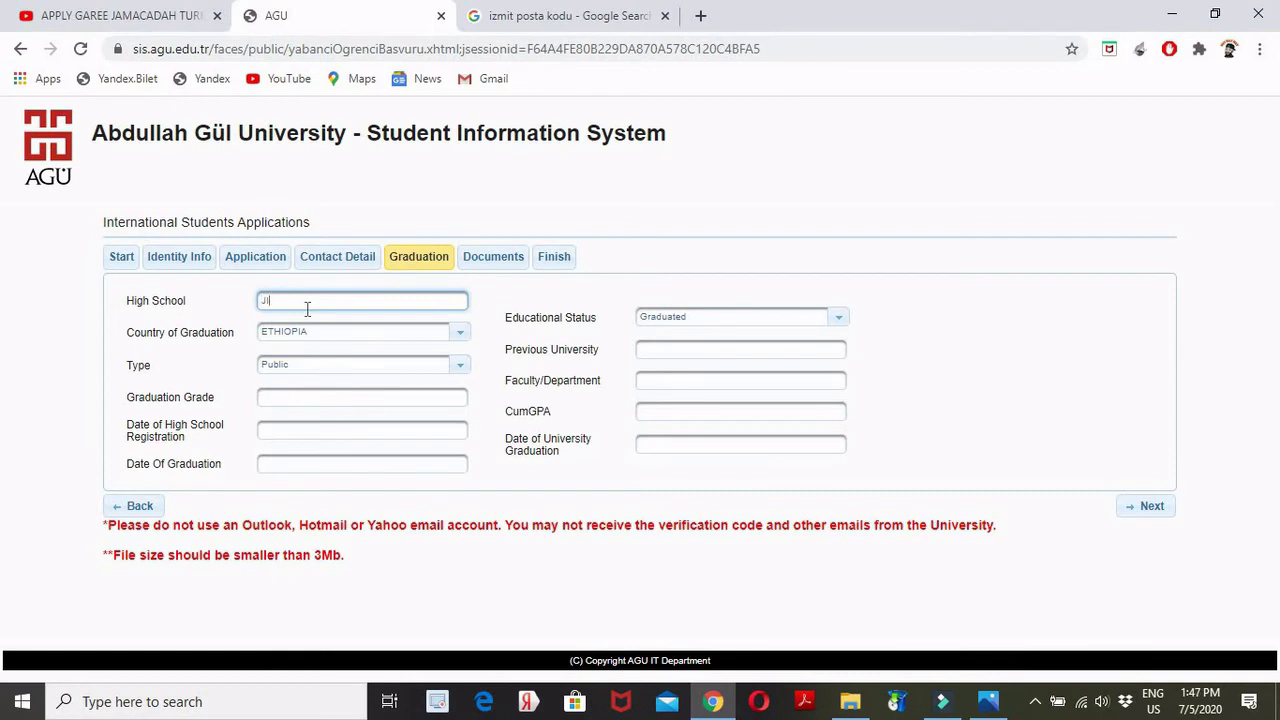
type("JIJJIGA JIGA UN")
key("BackSpace")
key("BackSpace")
type("COMMUNITY SCHOOL")
left_click(321, 397)
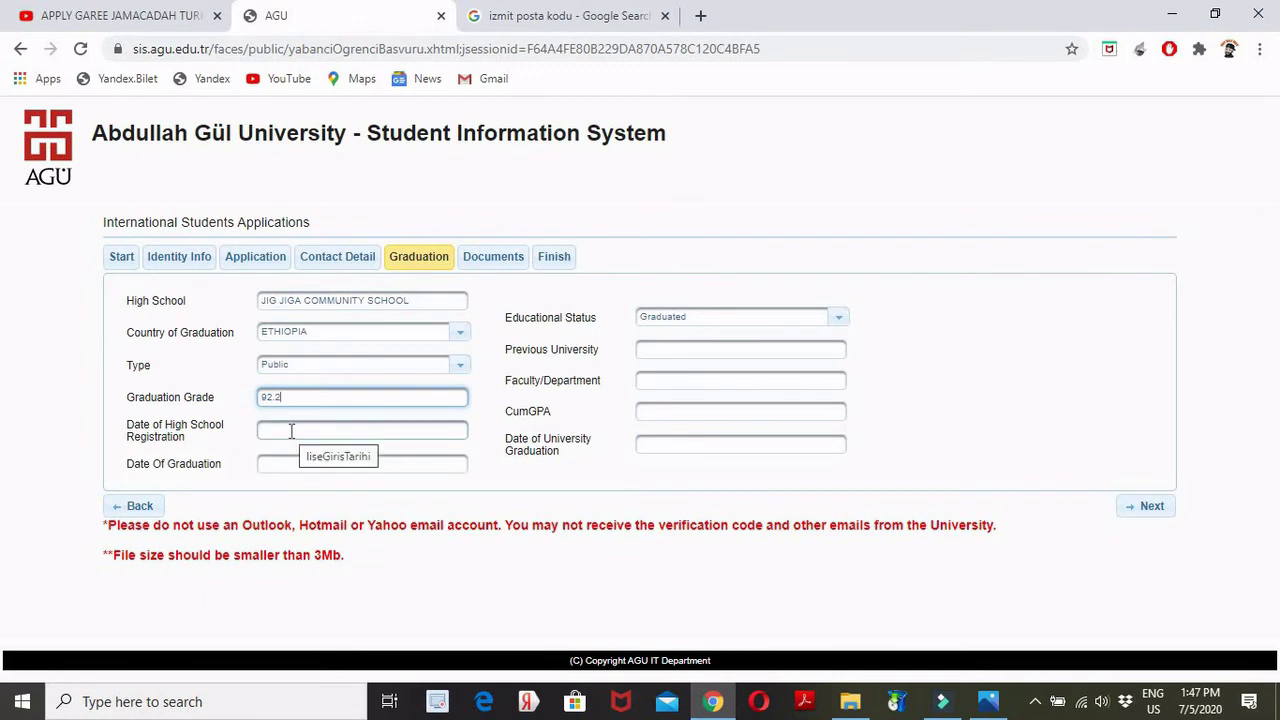
Set the Date of High School Registration to 02/06/2014 in the Graduation section.
left_click(291, 431)
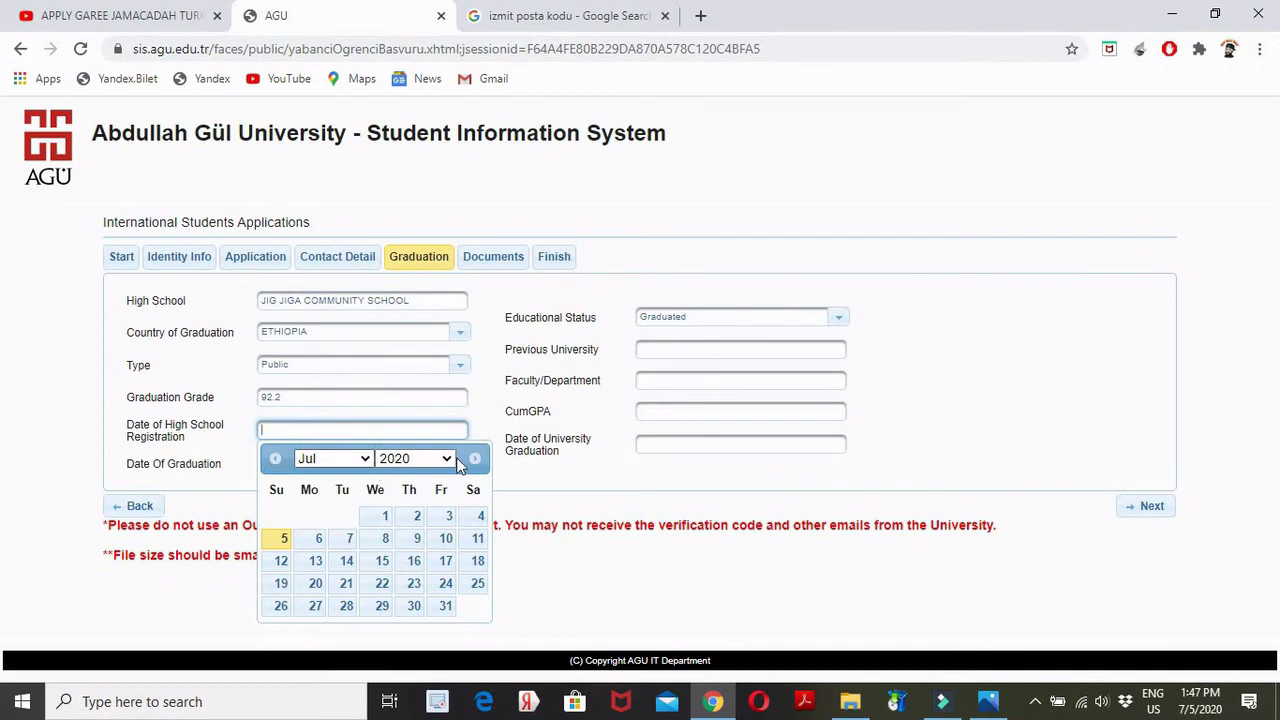
left_click(450, 458)
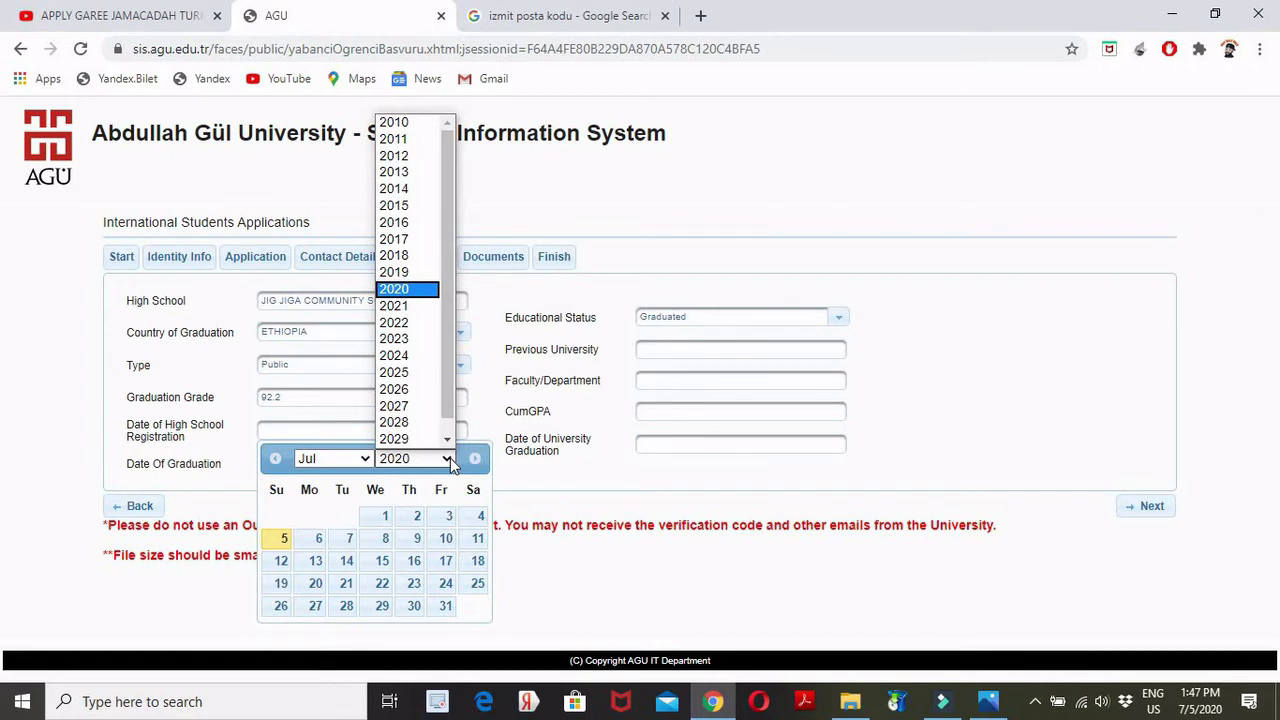
left_click(400, 190)
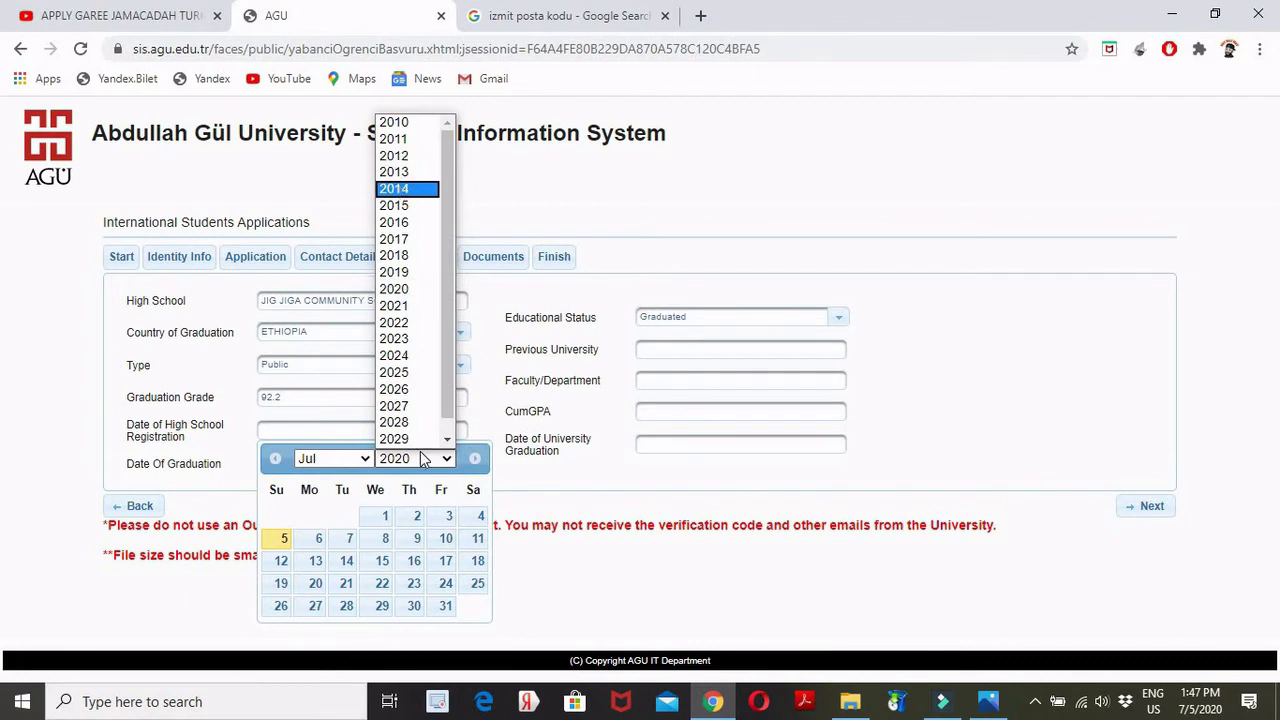
left_click(362, 458)
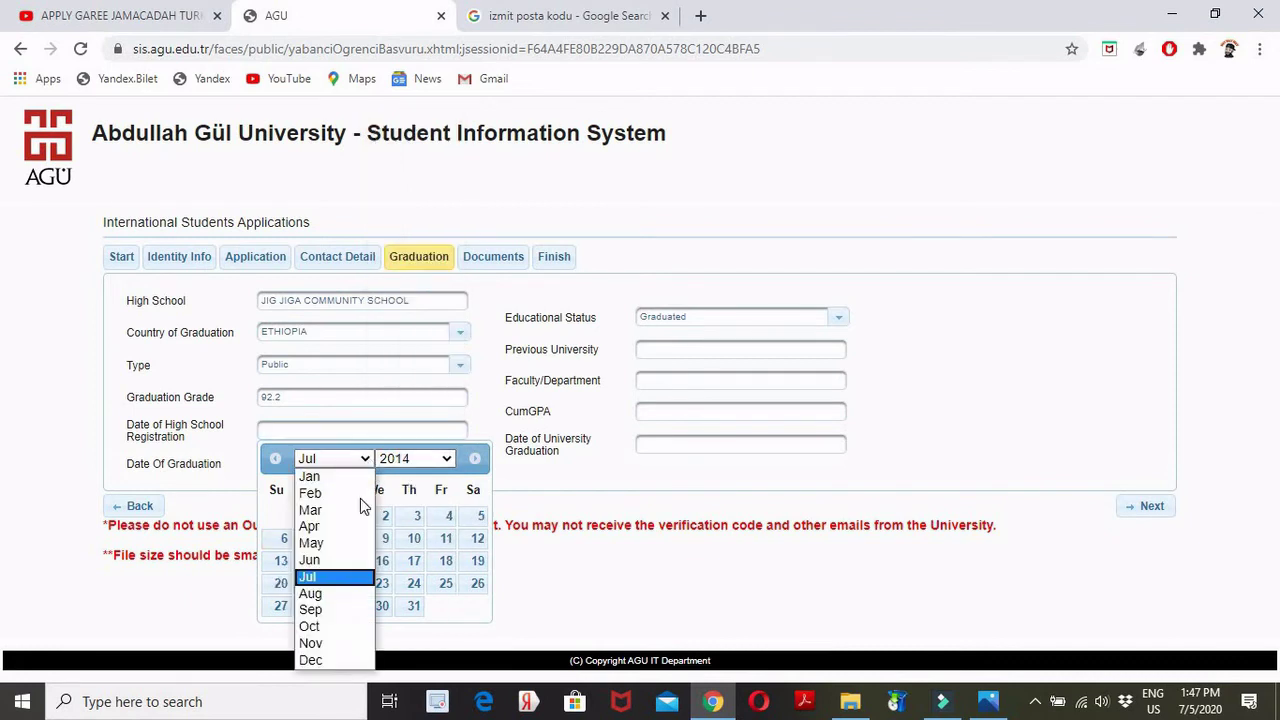
left_click(314, 562)
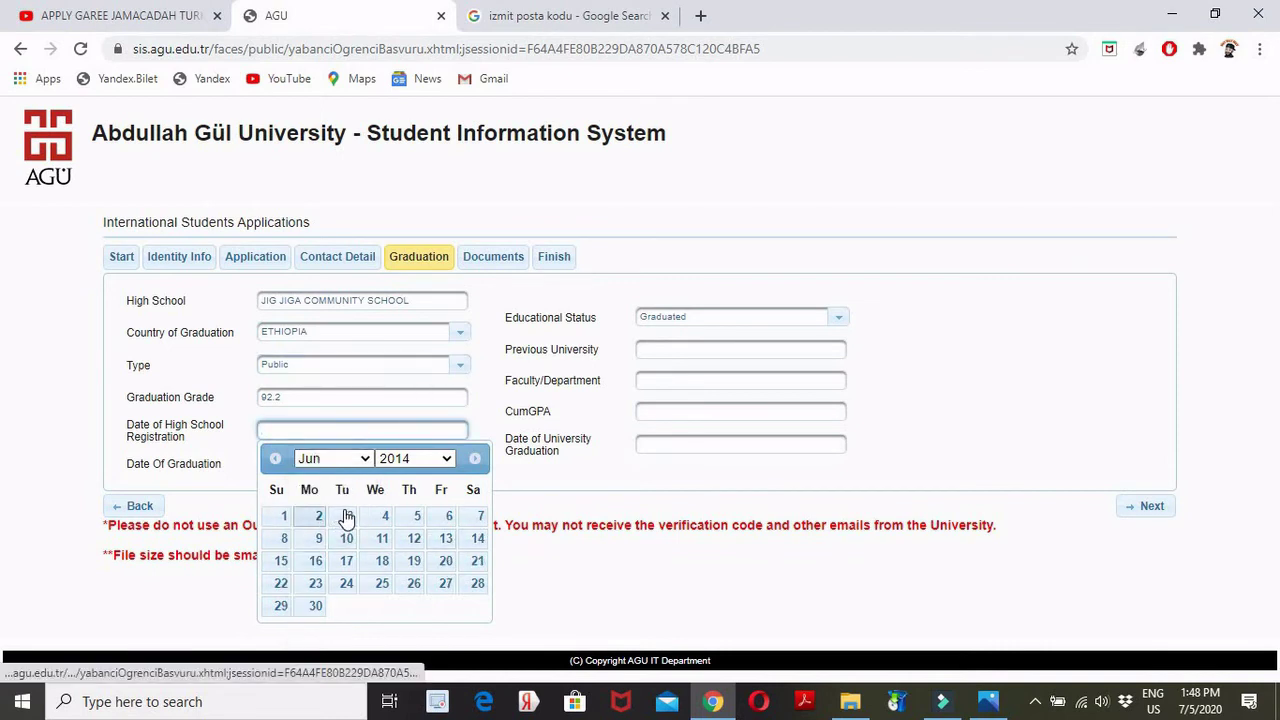
left_click(294, 517)
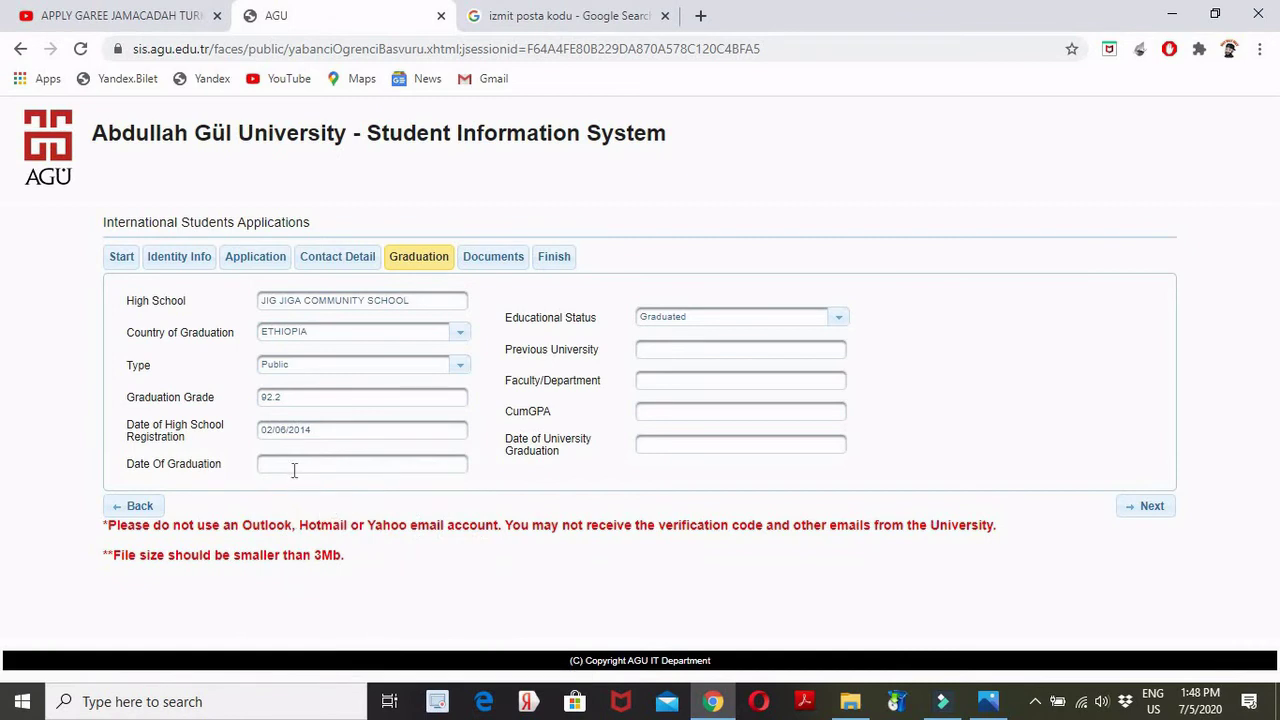
Set the Date Of Graduation to 01/07/2017 and continue to the Documents section, leaving the previous university fields empty.
left_click(292, 466)
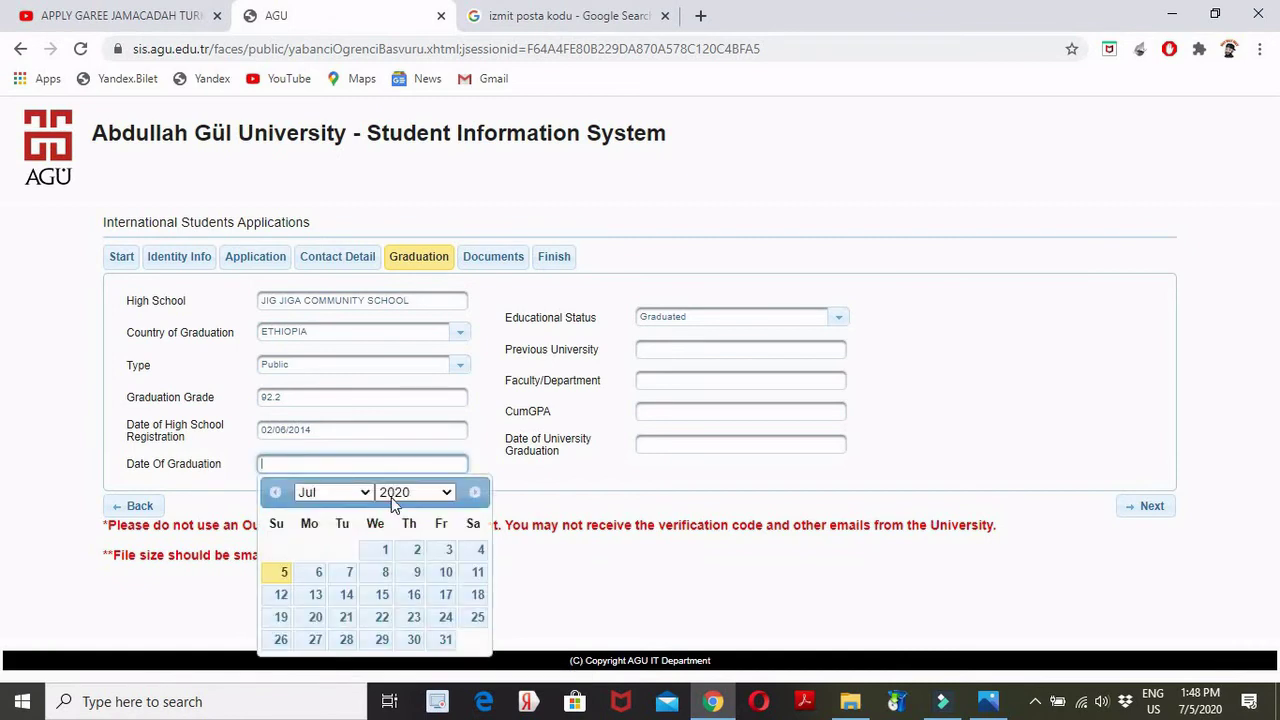
left_click(450, 494)
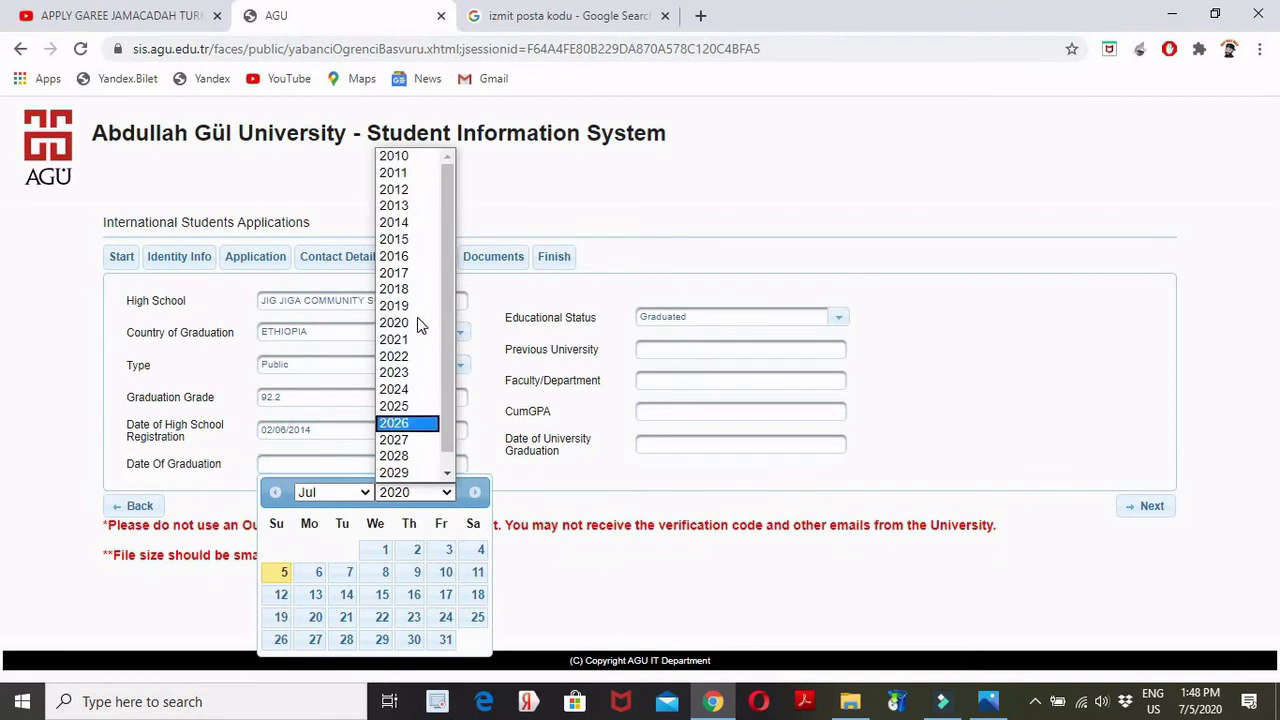
left_click(408, 273)
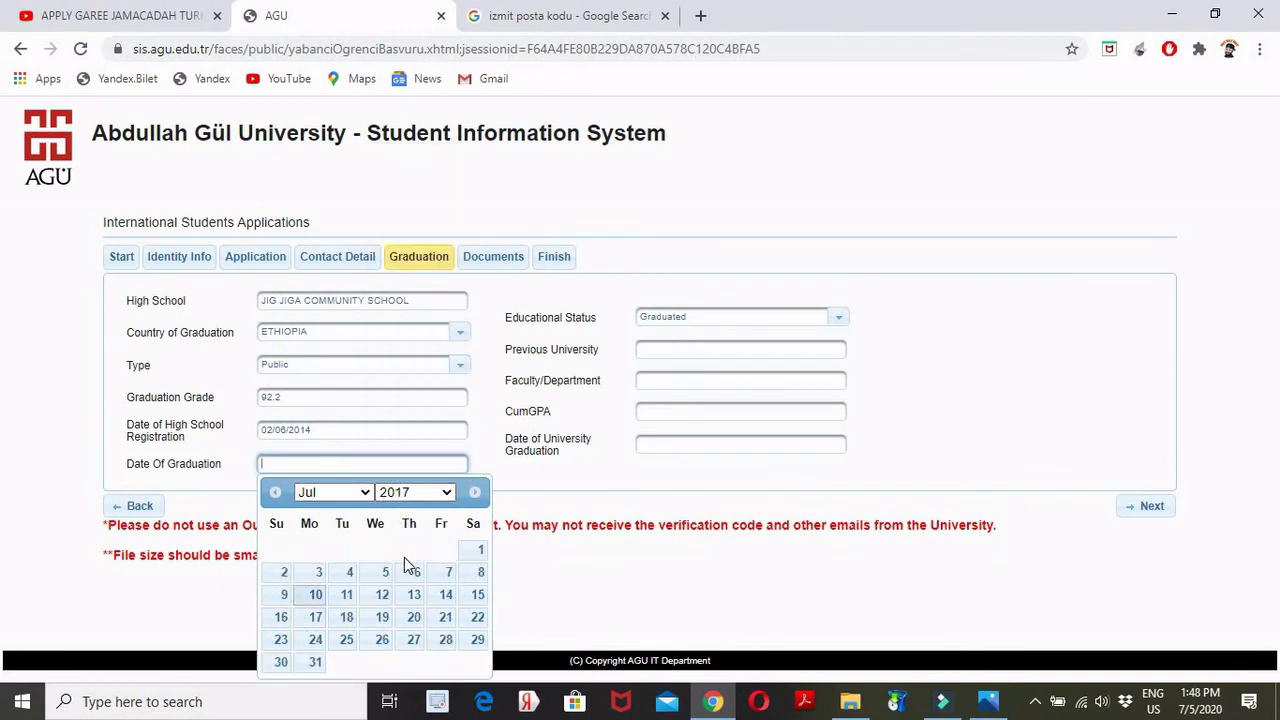
left_click(482, 553)
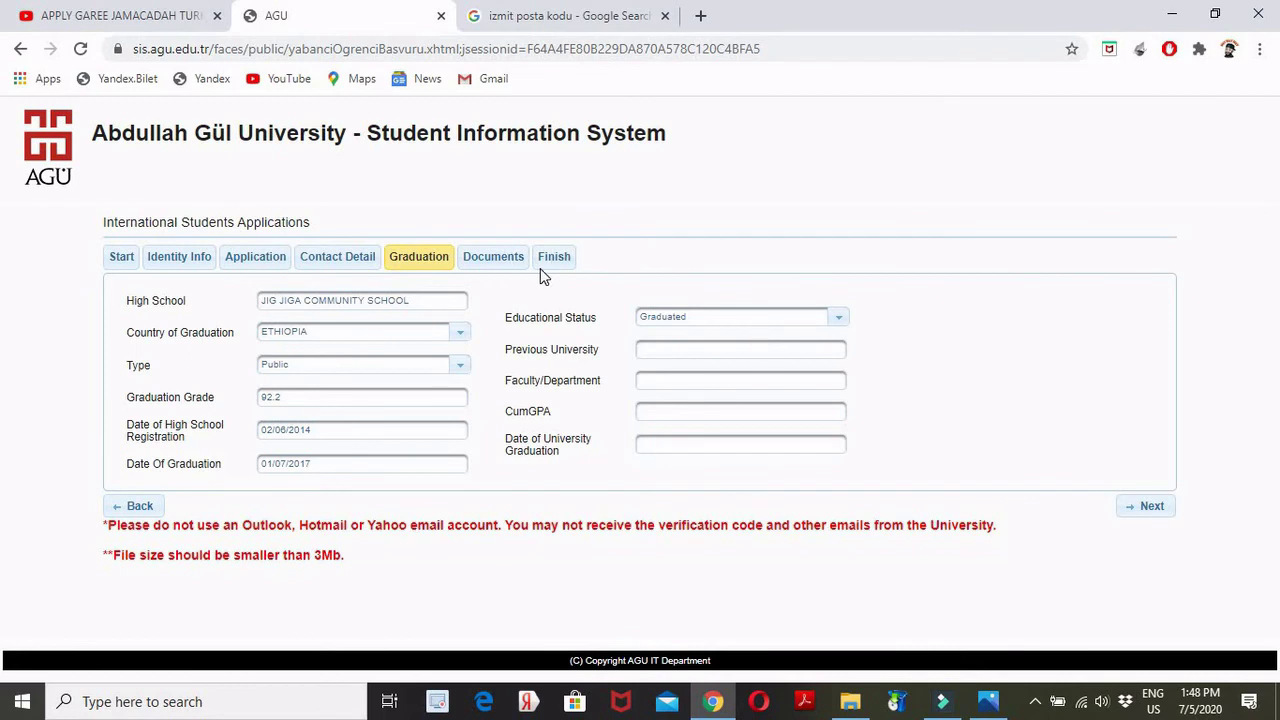
left_click(841, 320)
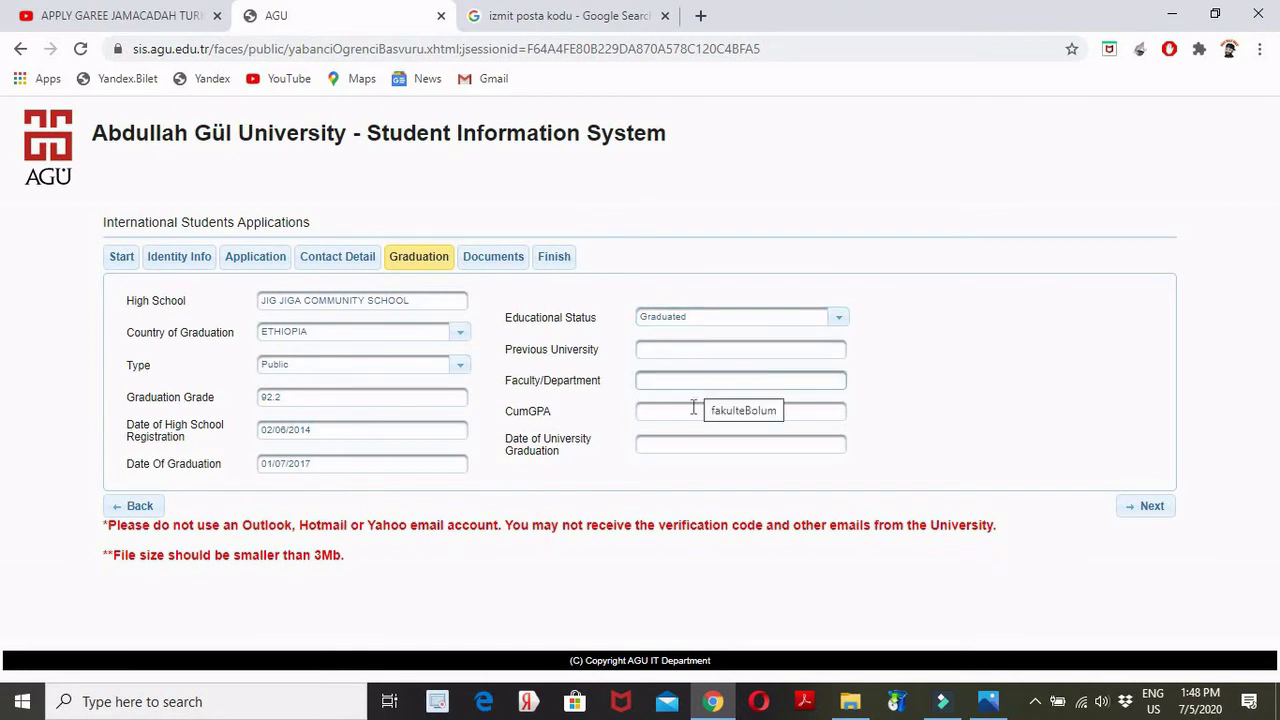
left_click(1132, 507)
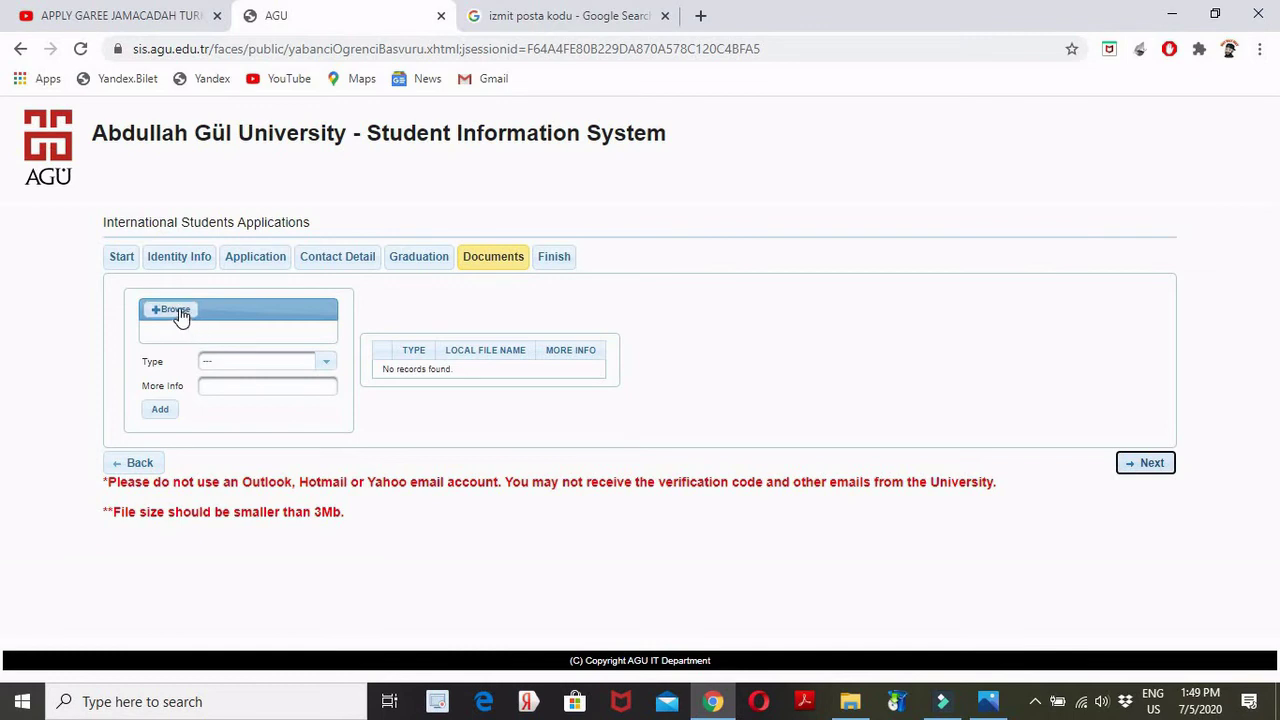
Check which document types can be chosen for uploads in the Documents section.
left_click(328, 364)
left_click(743, 329)
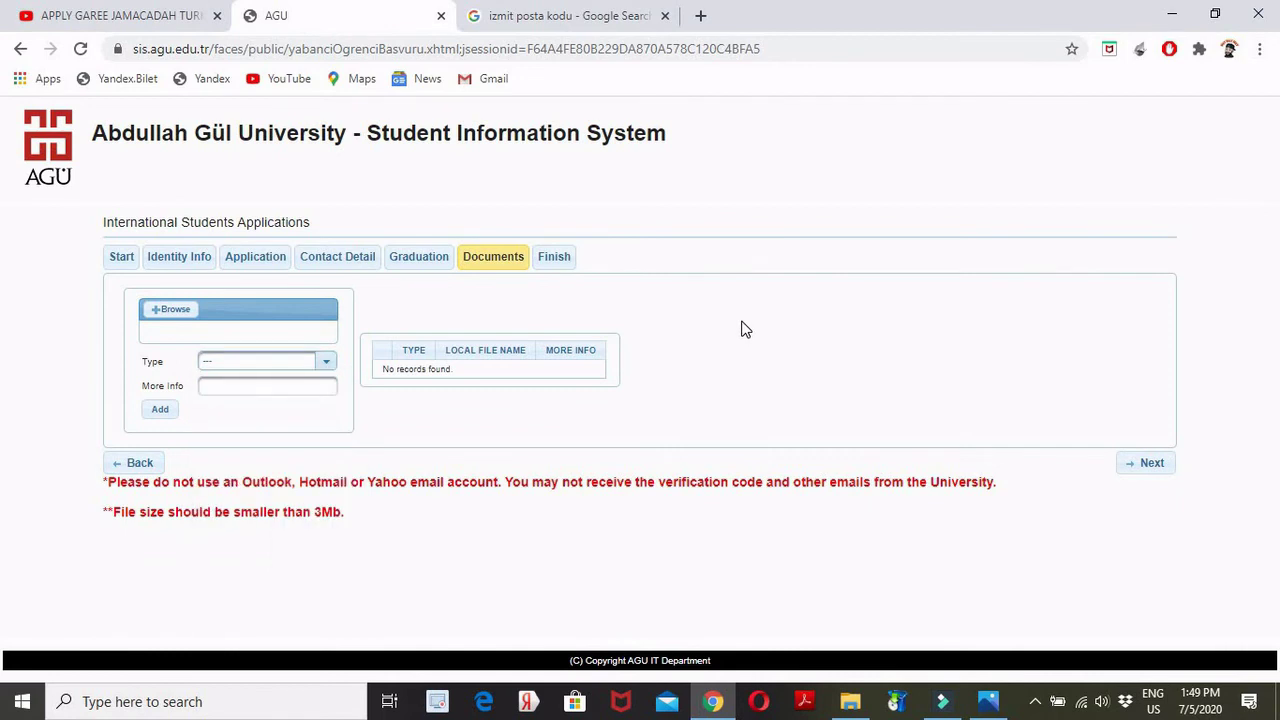
left_click(327, 363)
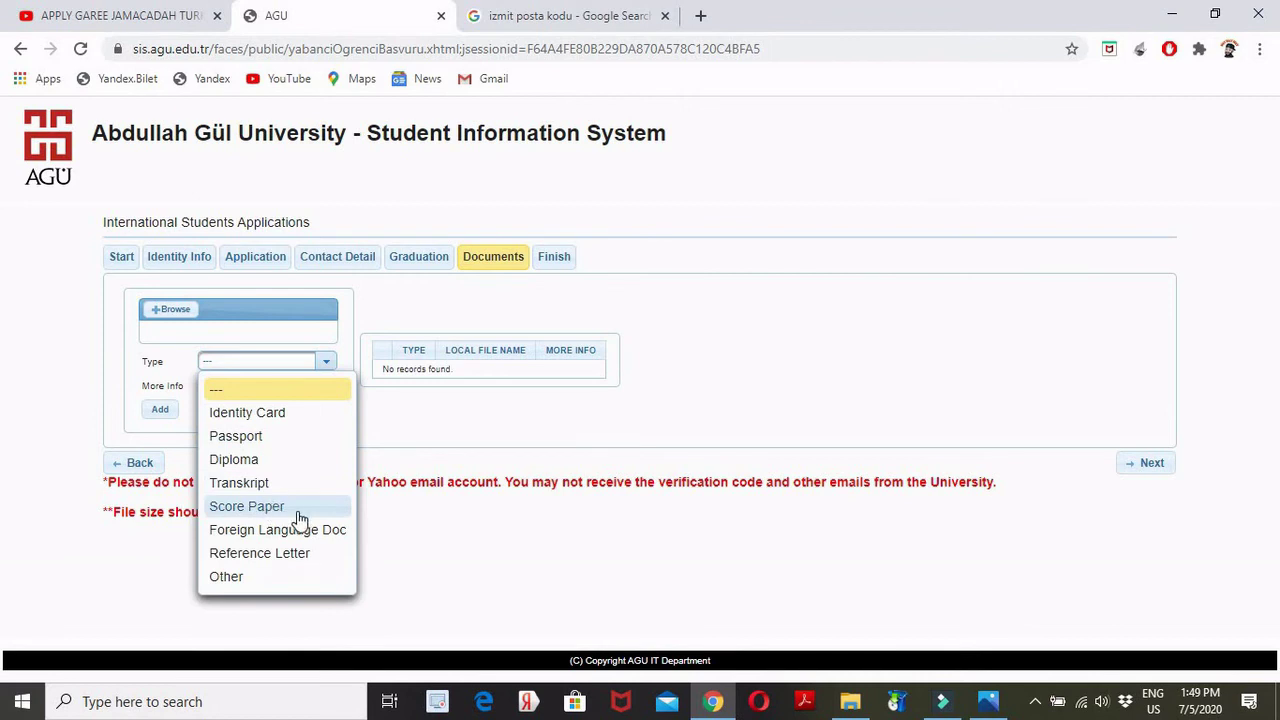
left_click(852, 332)
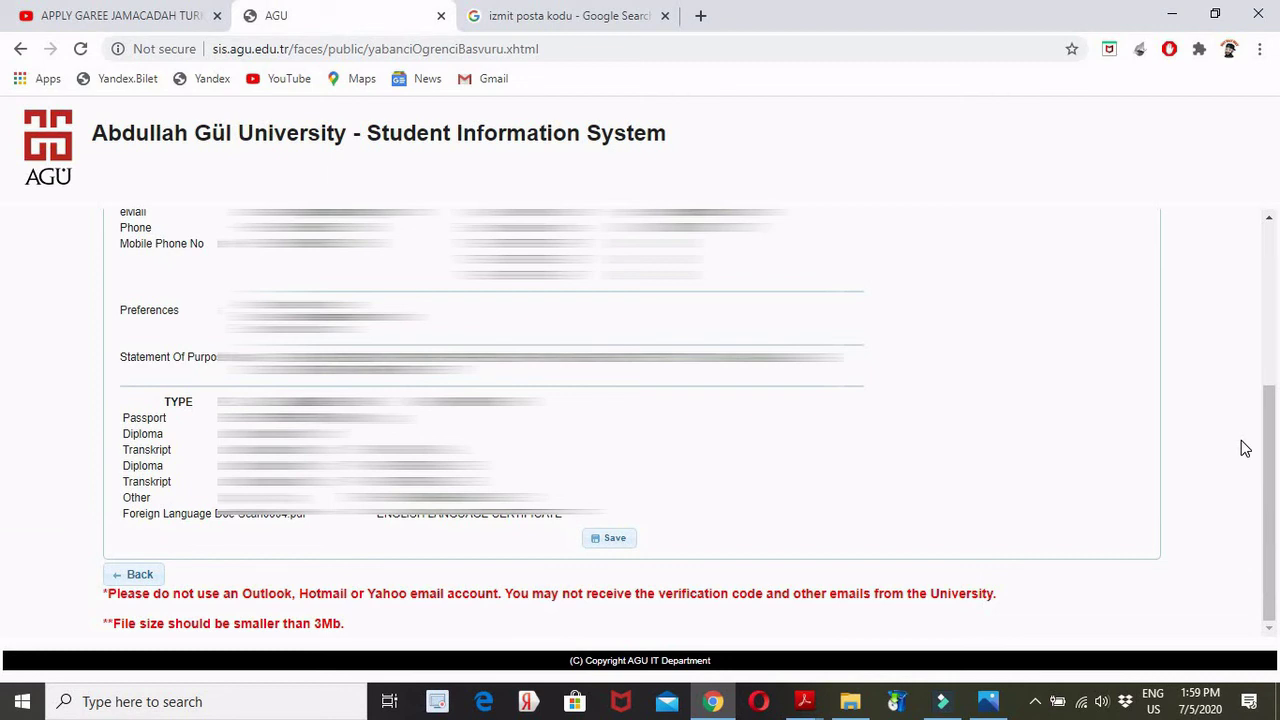
Save the completed application from the summary of personal details, preferences and uploaded documents.
left_click(610, 546)
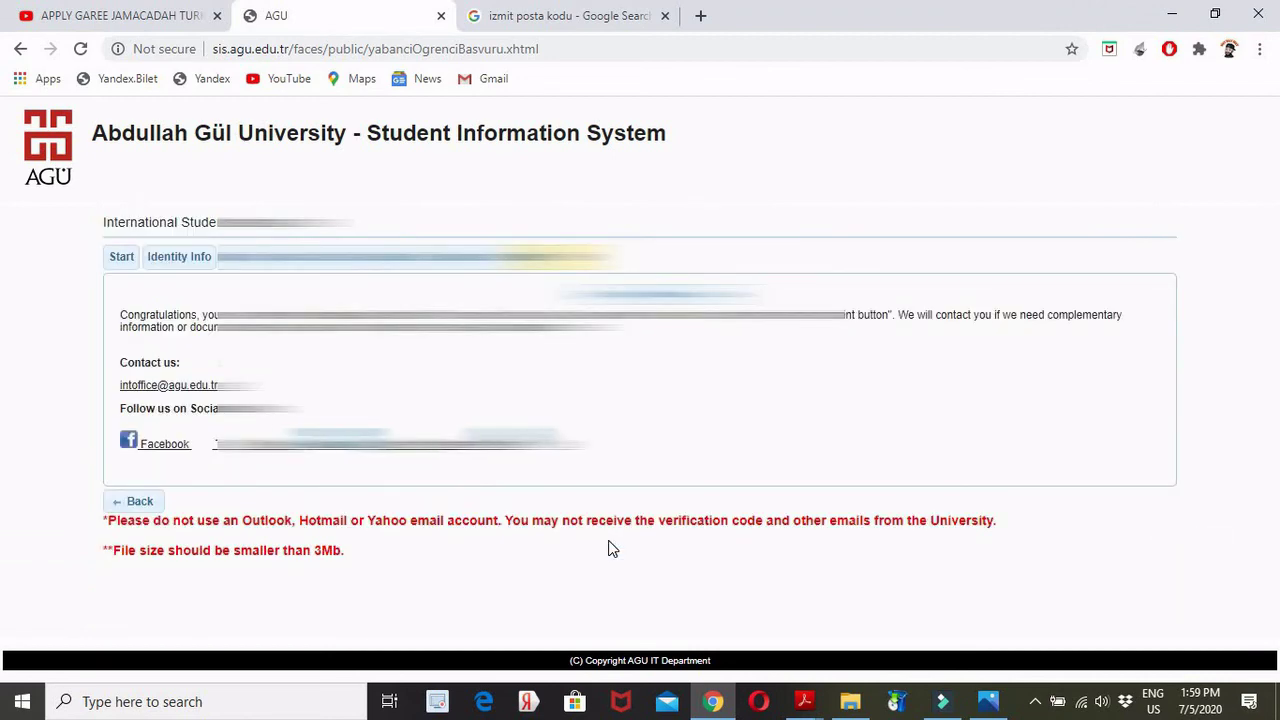